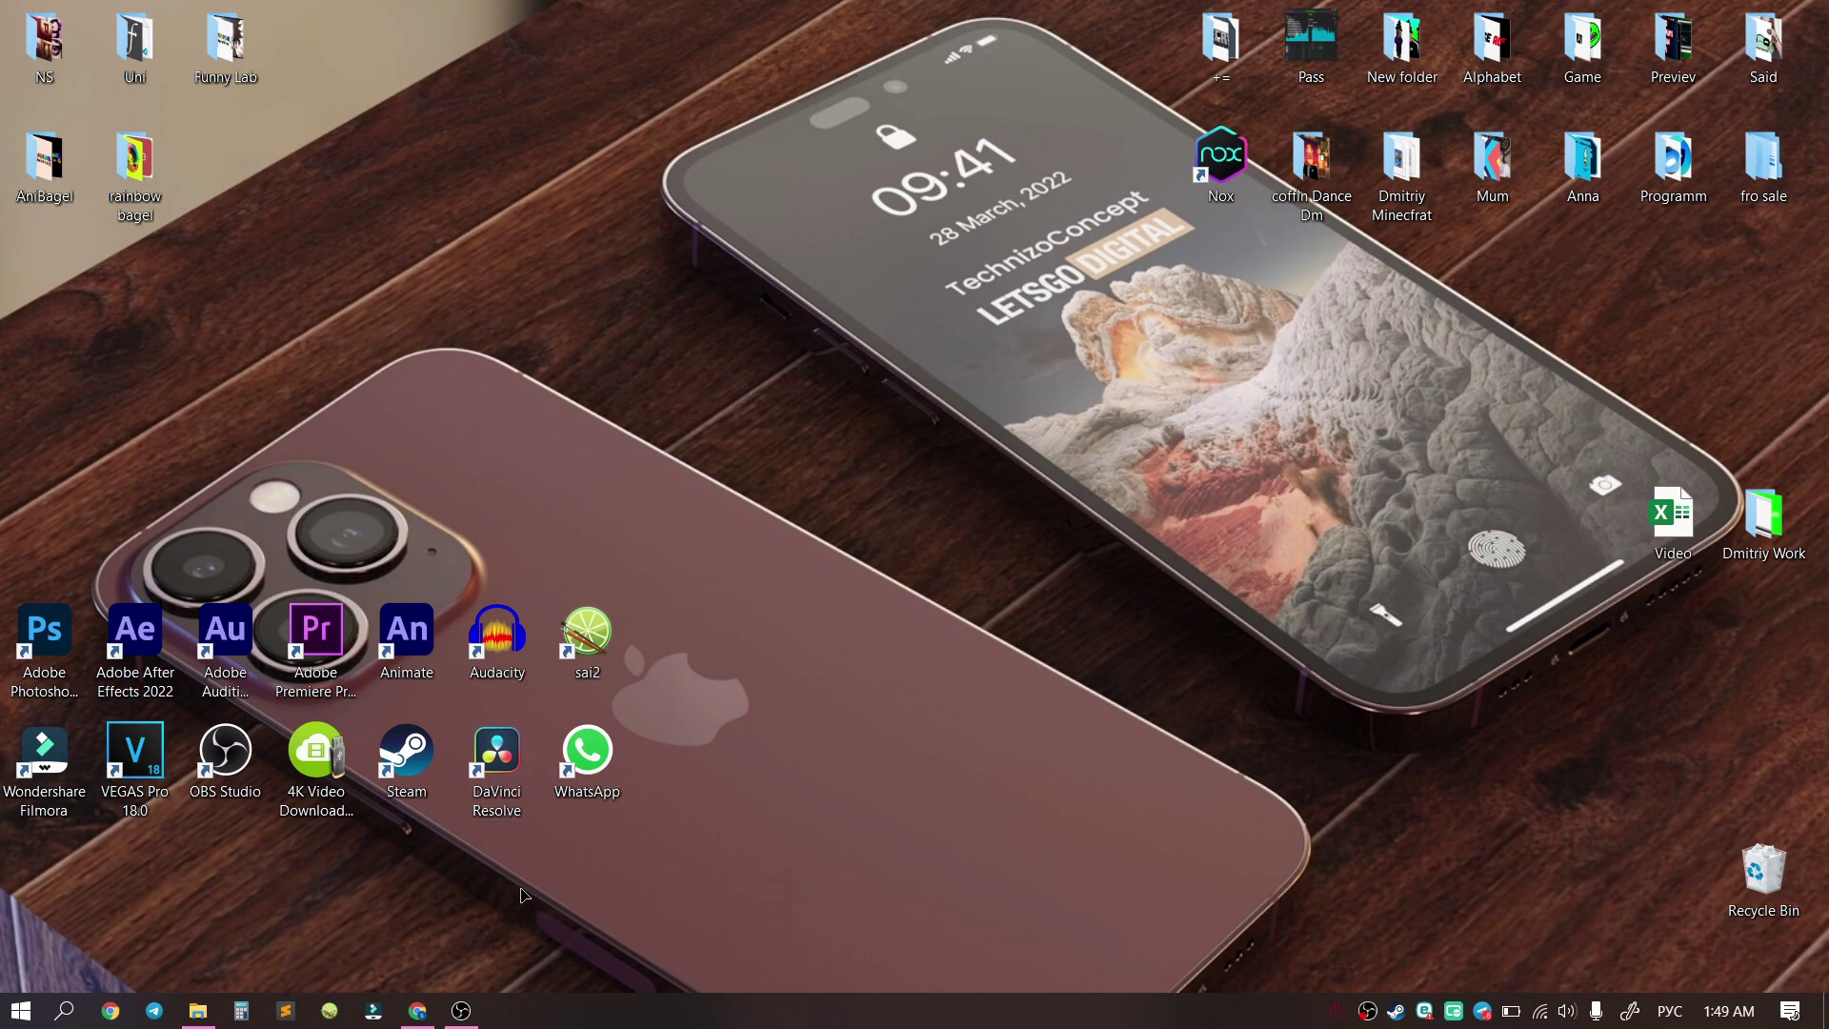
Bring WhatsApp Web forward and open the Mother chat's hot-air balloon picture full-screen.
click(417, 1010)
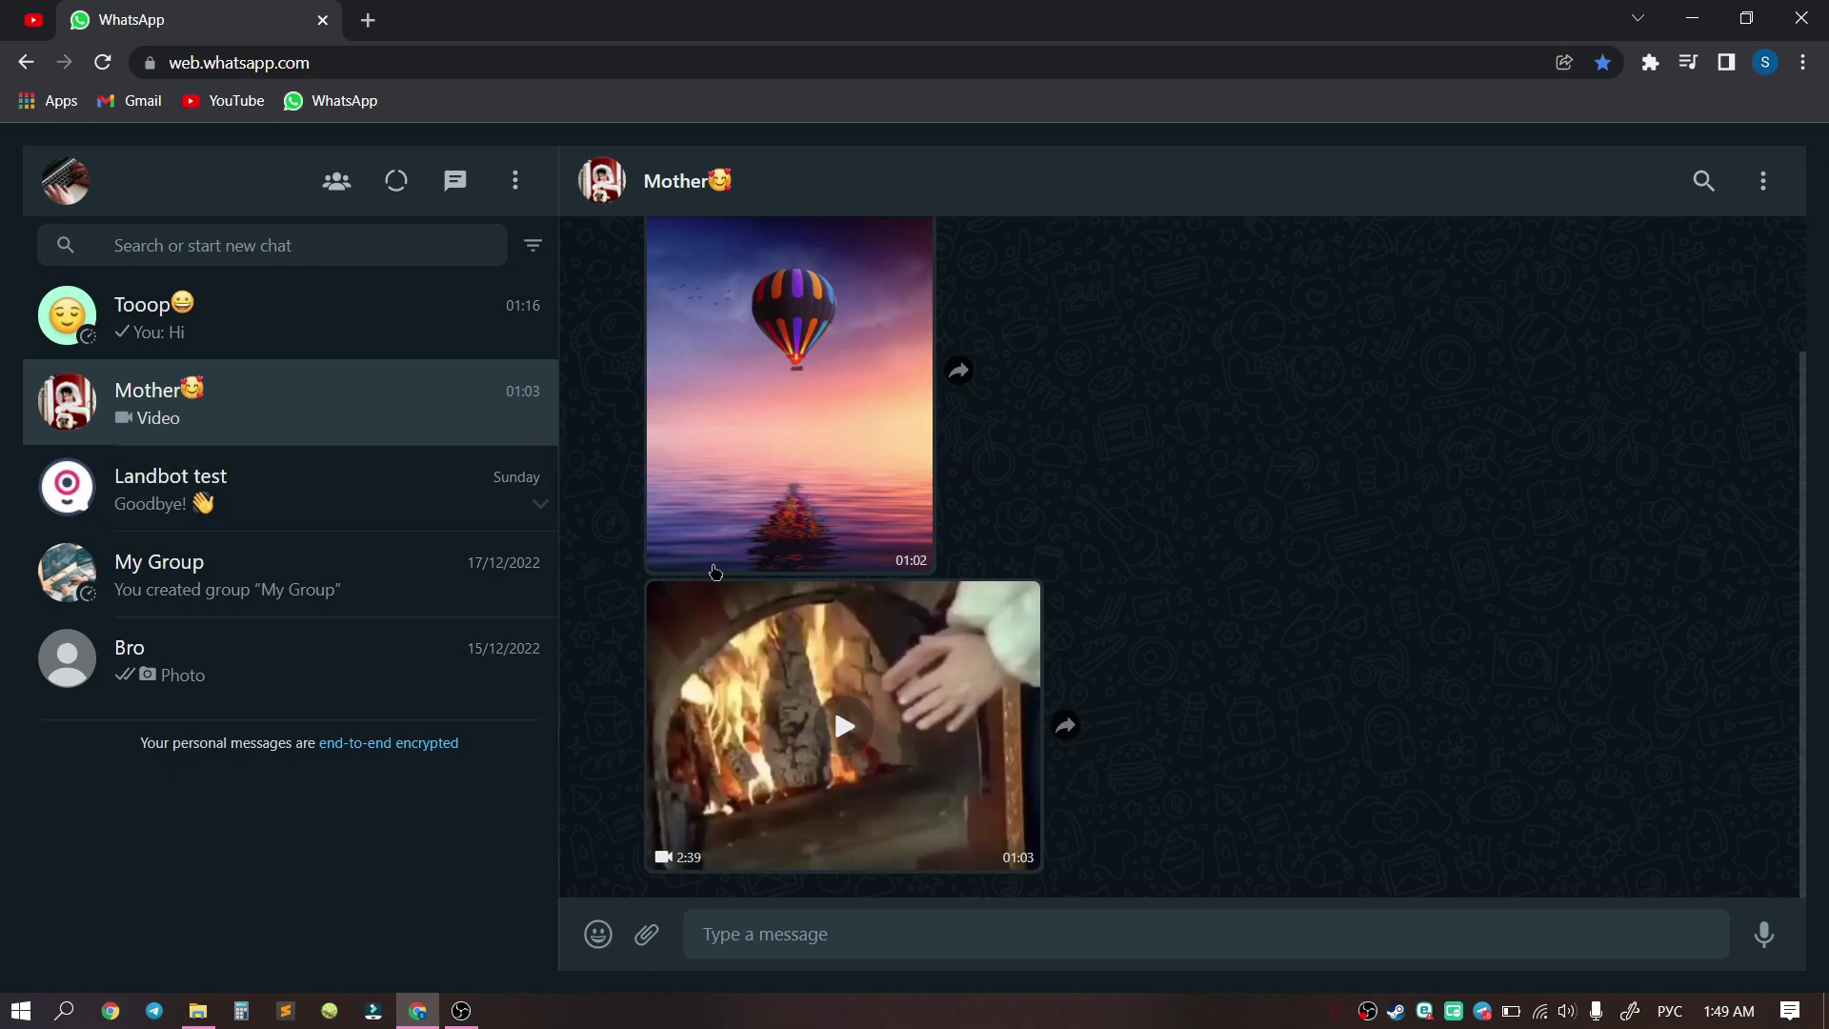
mouse_move(844, 723)
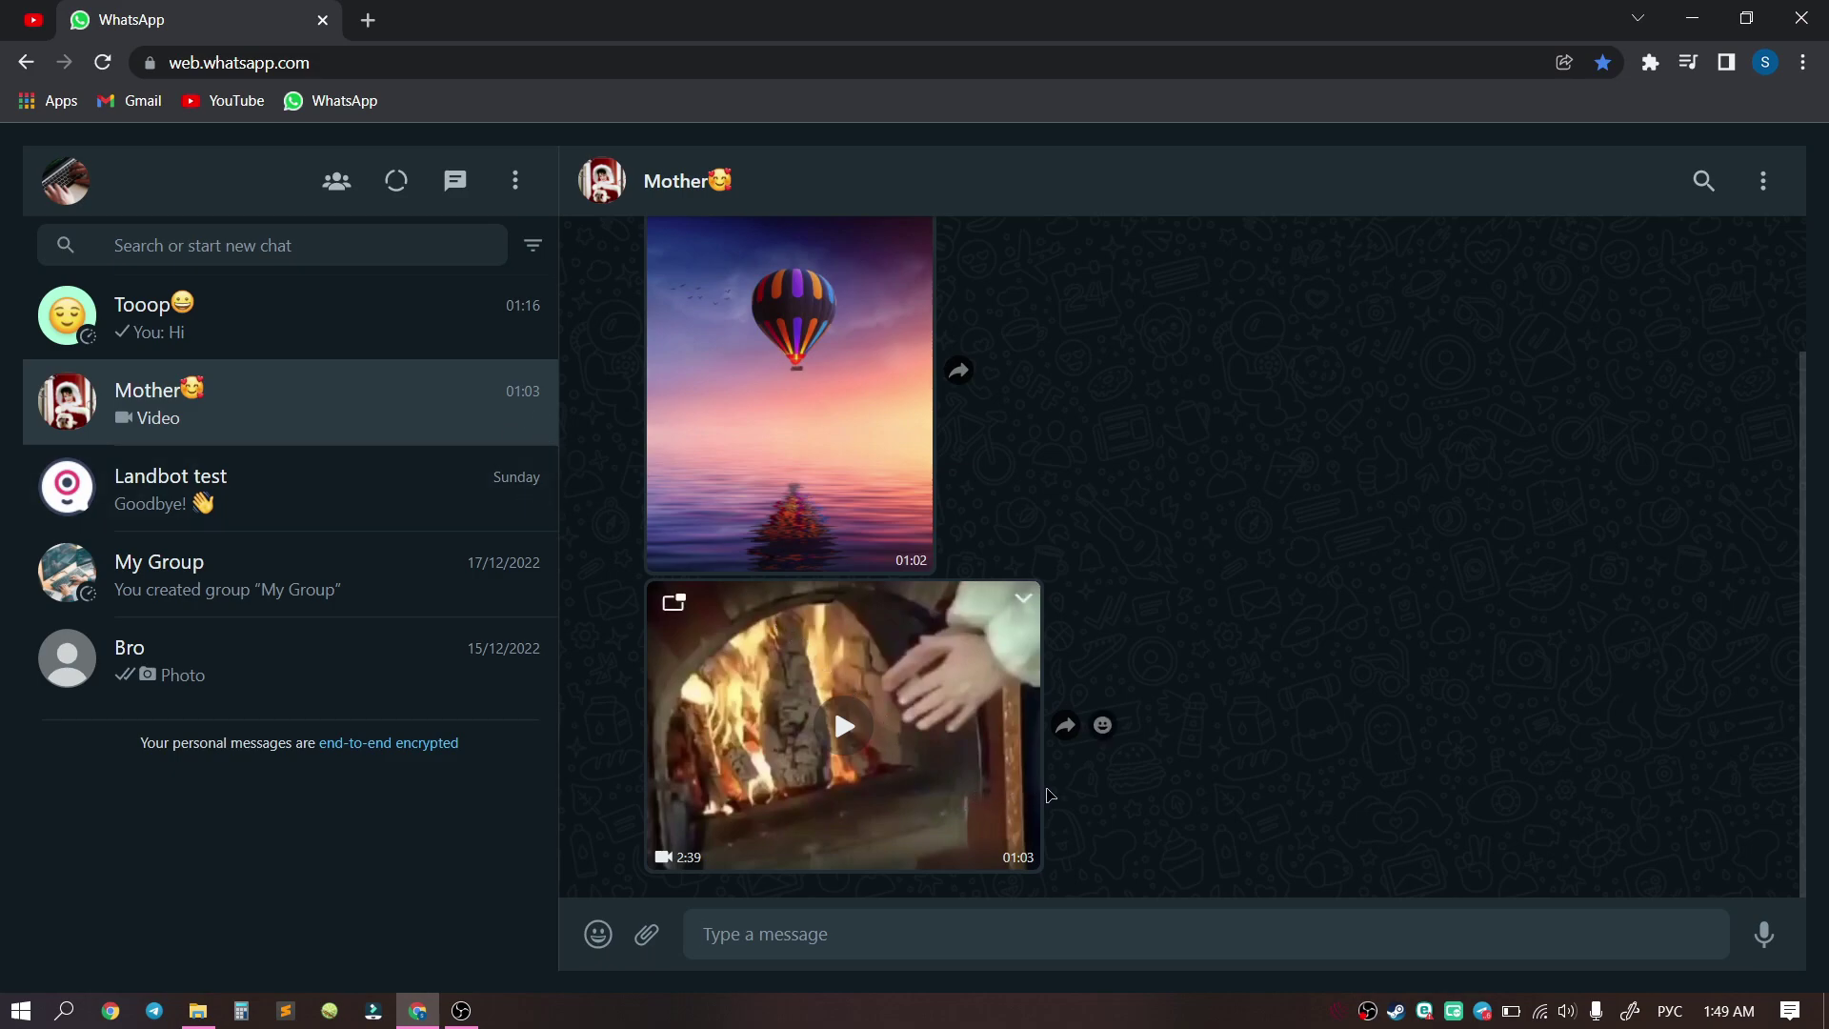
scroll(1049, 815, up, 1)
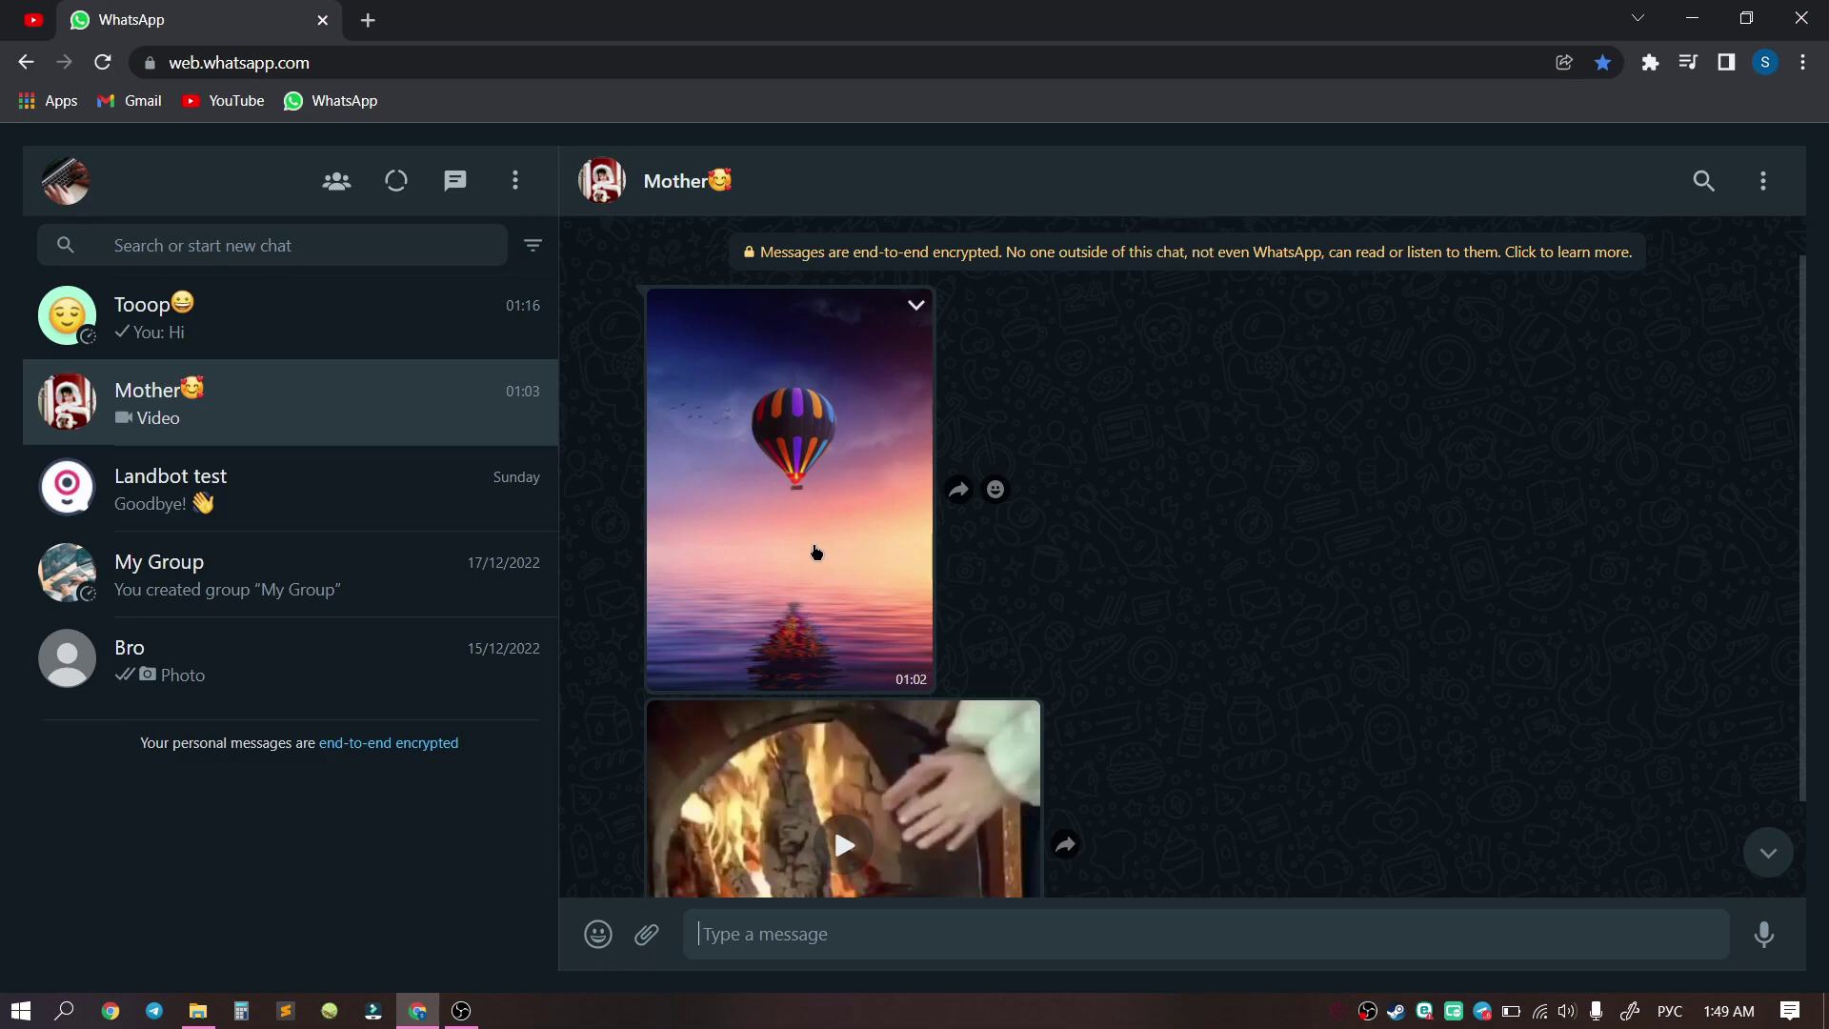
click(817, 553)
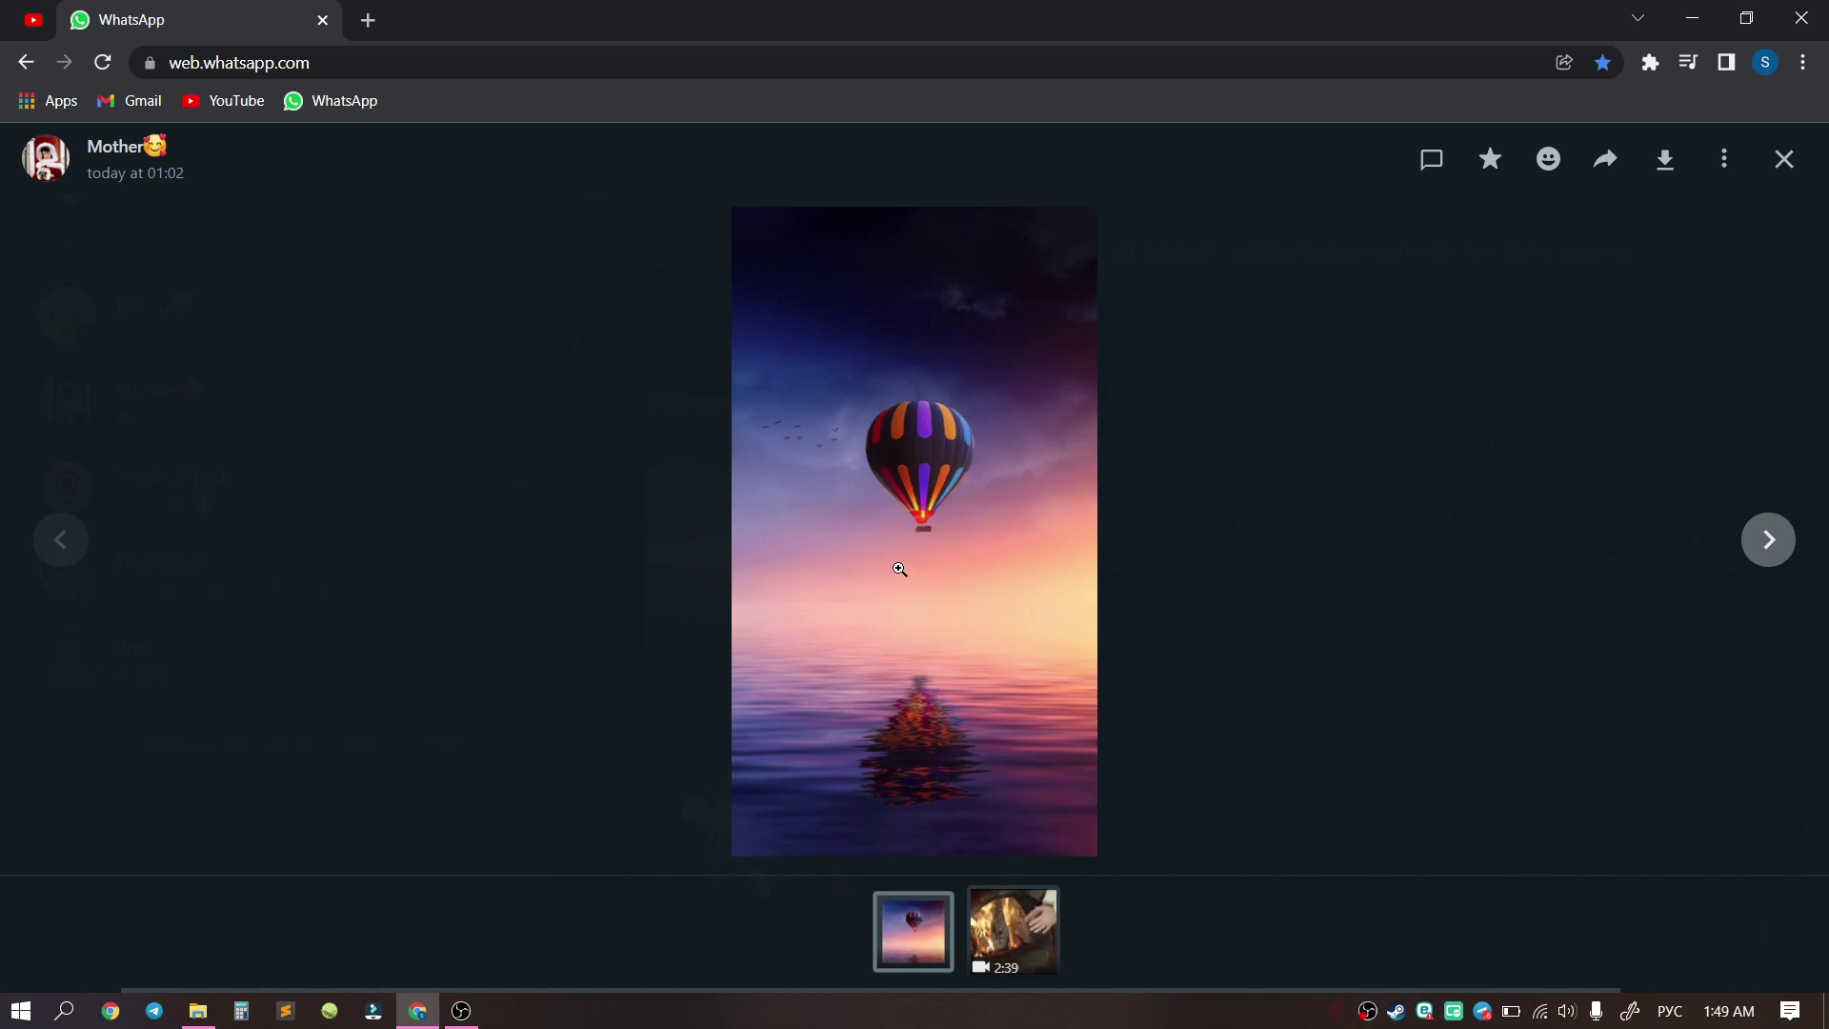
right_click(922, 499)
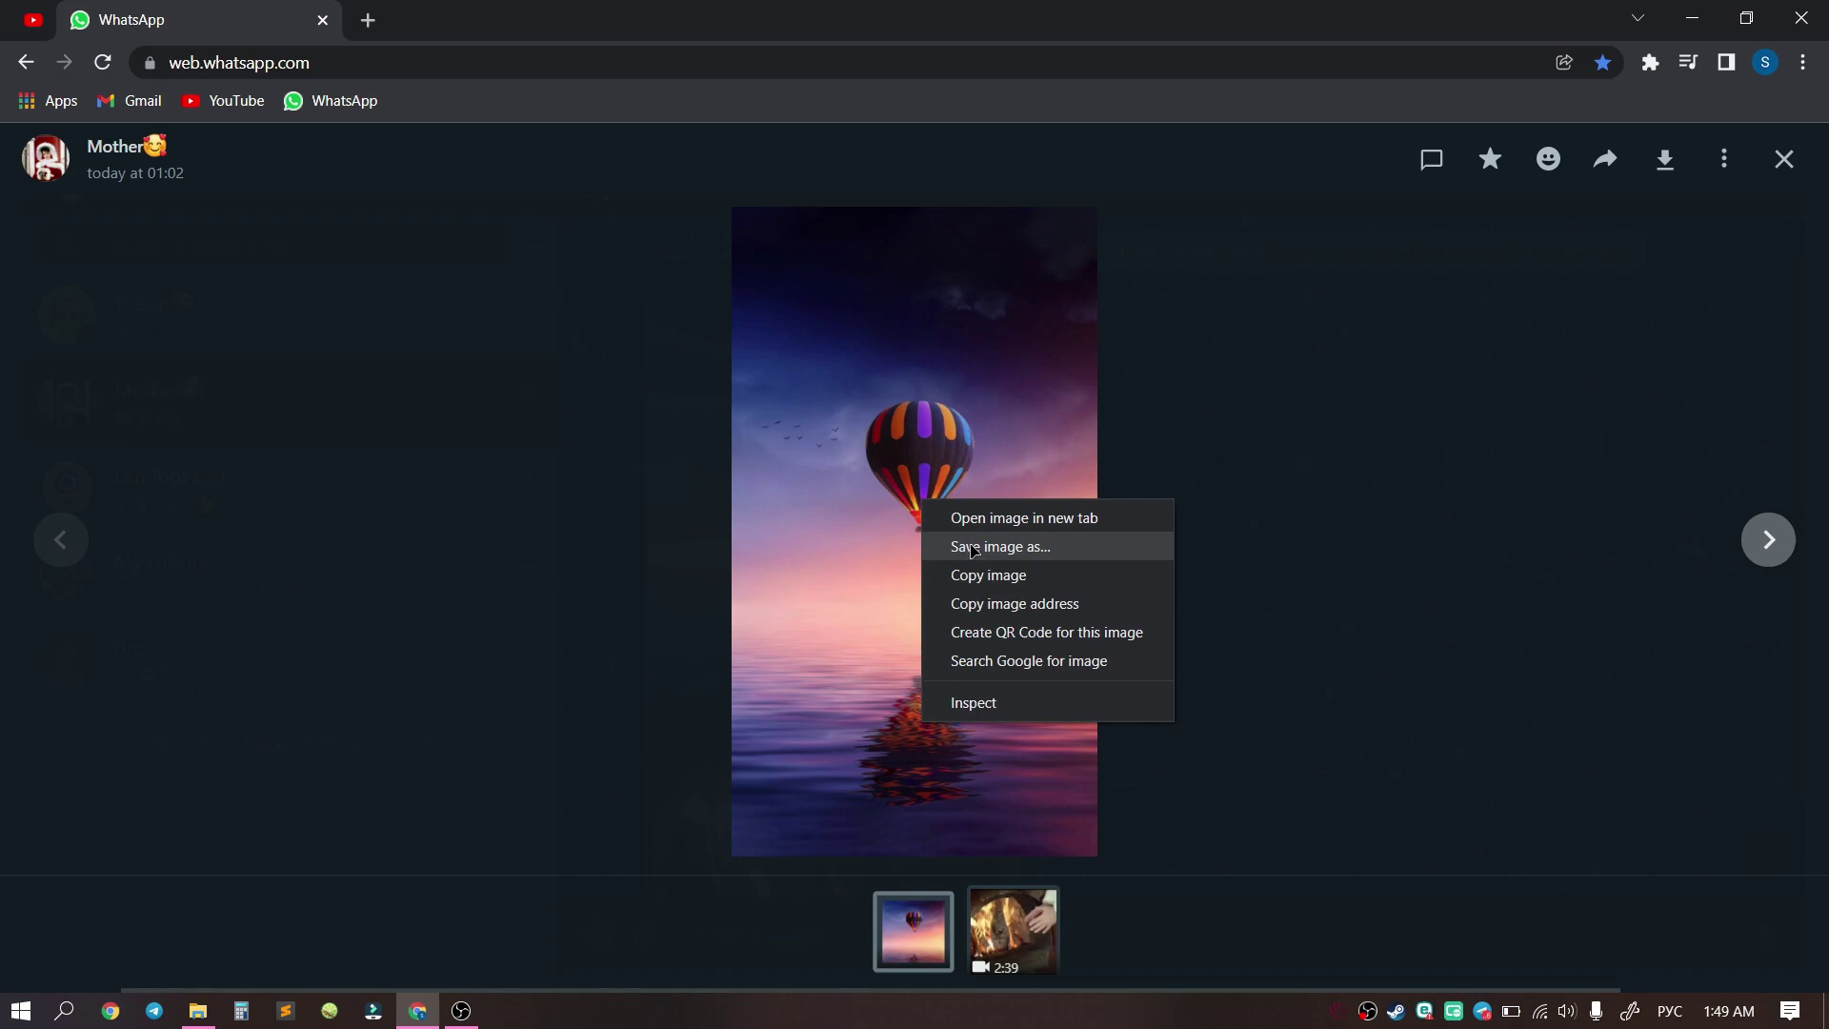
click(976, 549)
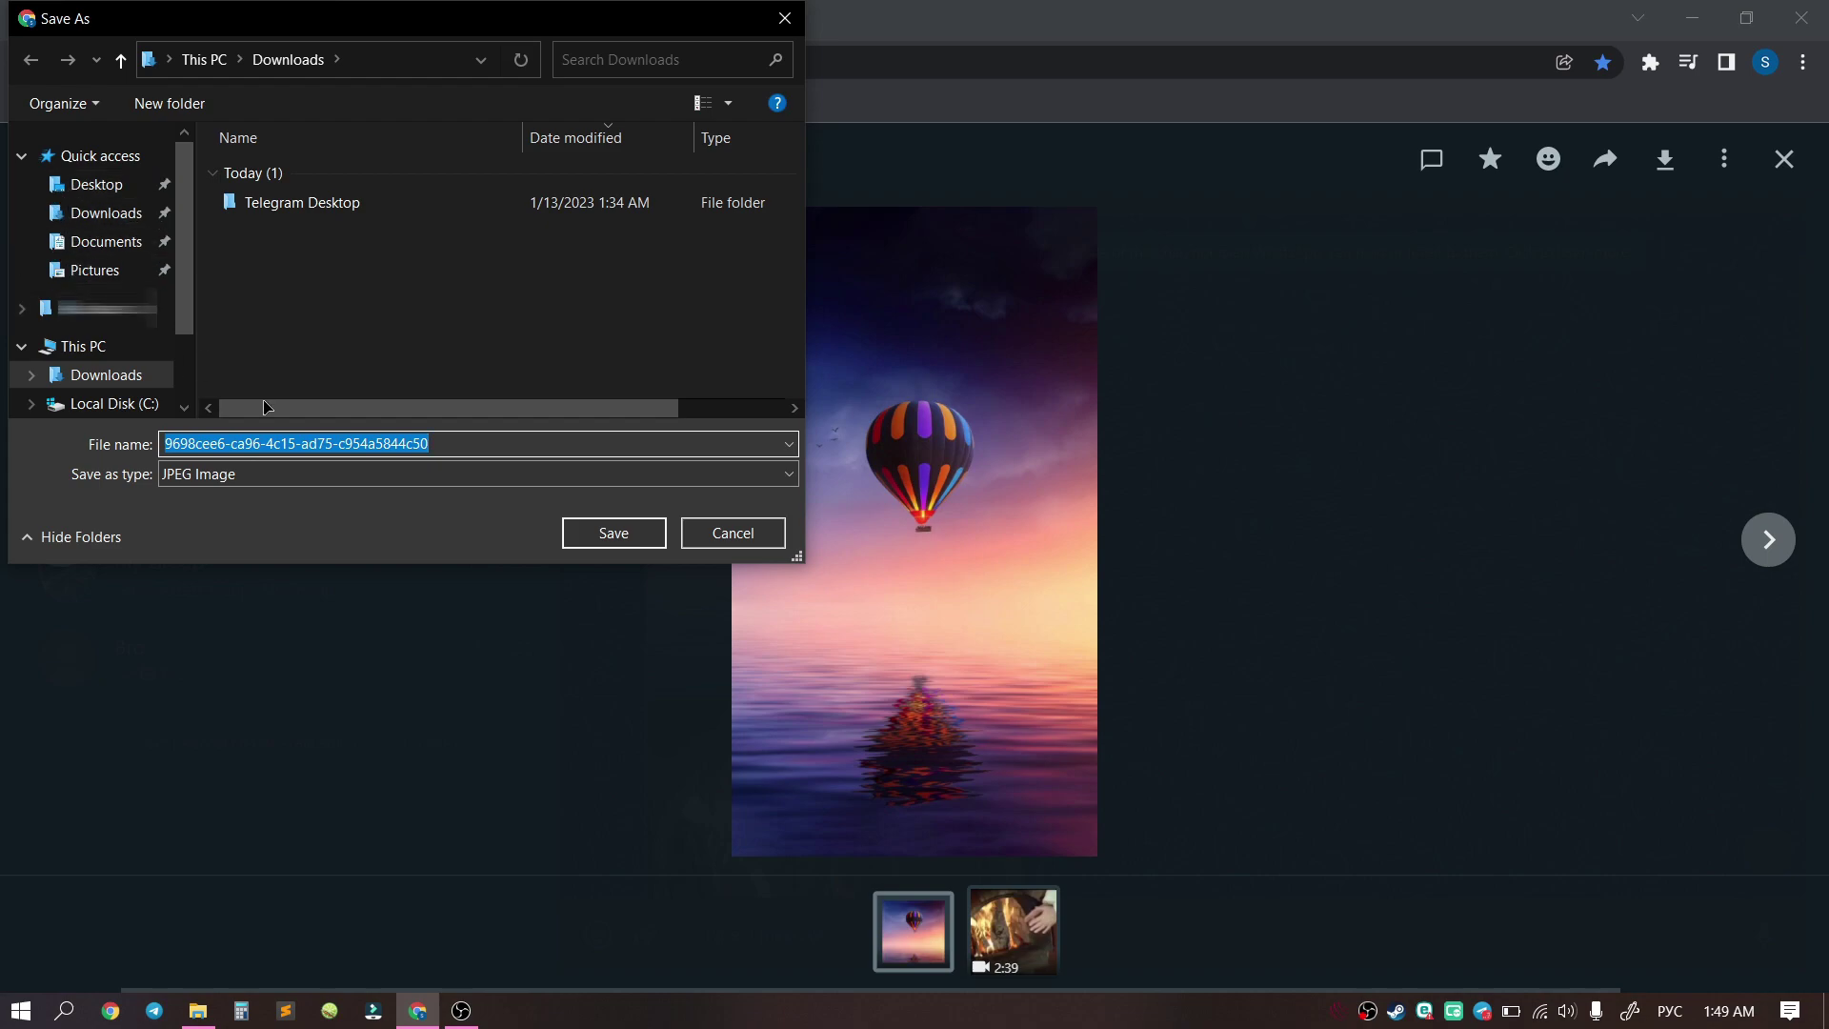
click(732, 532)
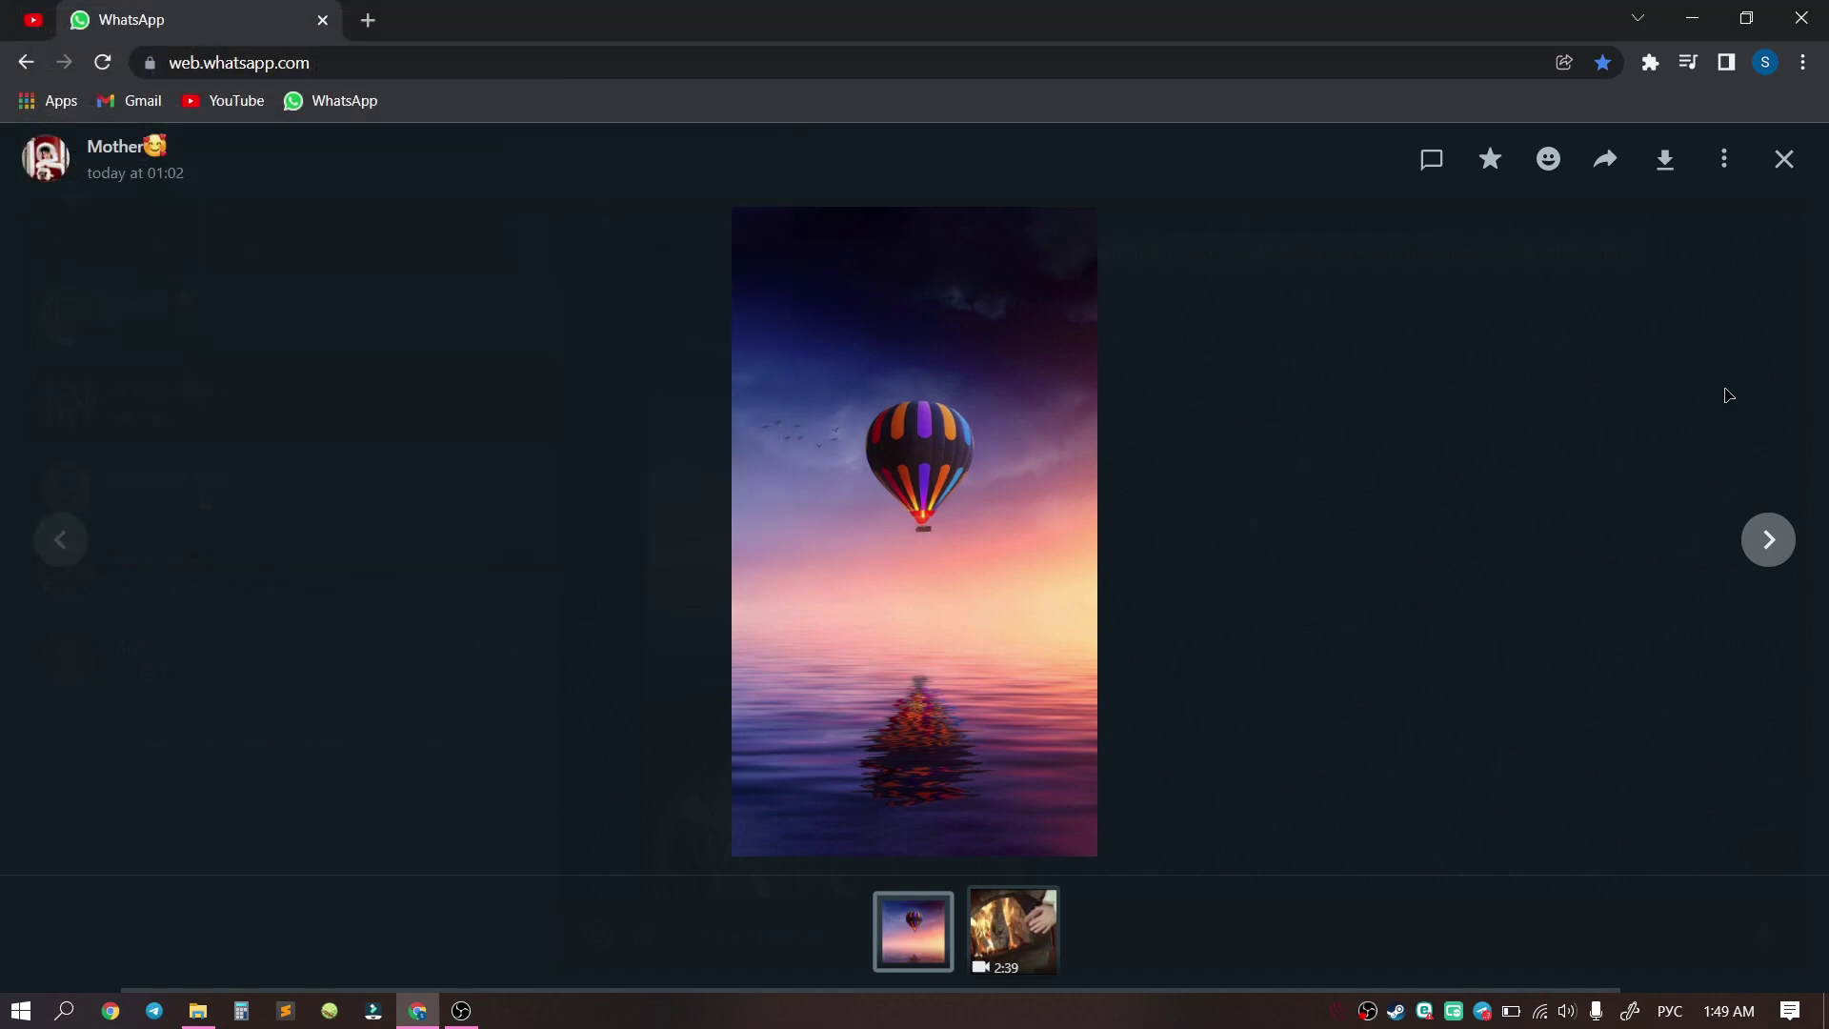
Download the balloon picture, find the WhatsApp Image file in Downloads, then minimize Explorer.
click(1664, 159)
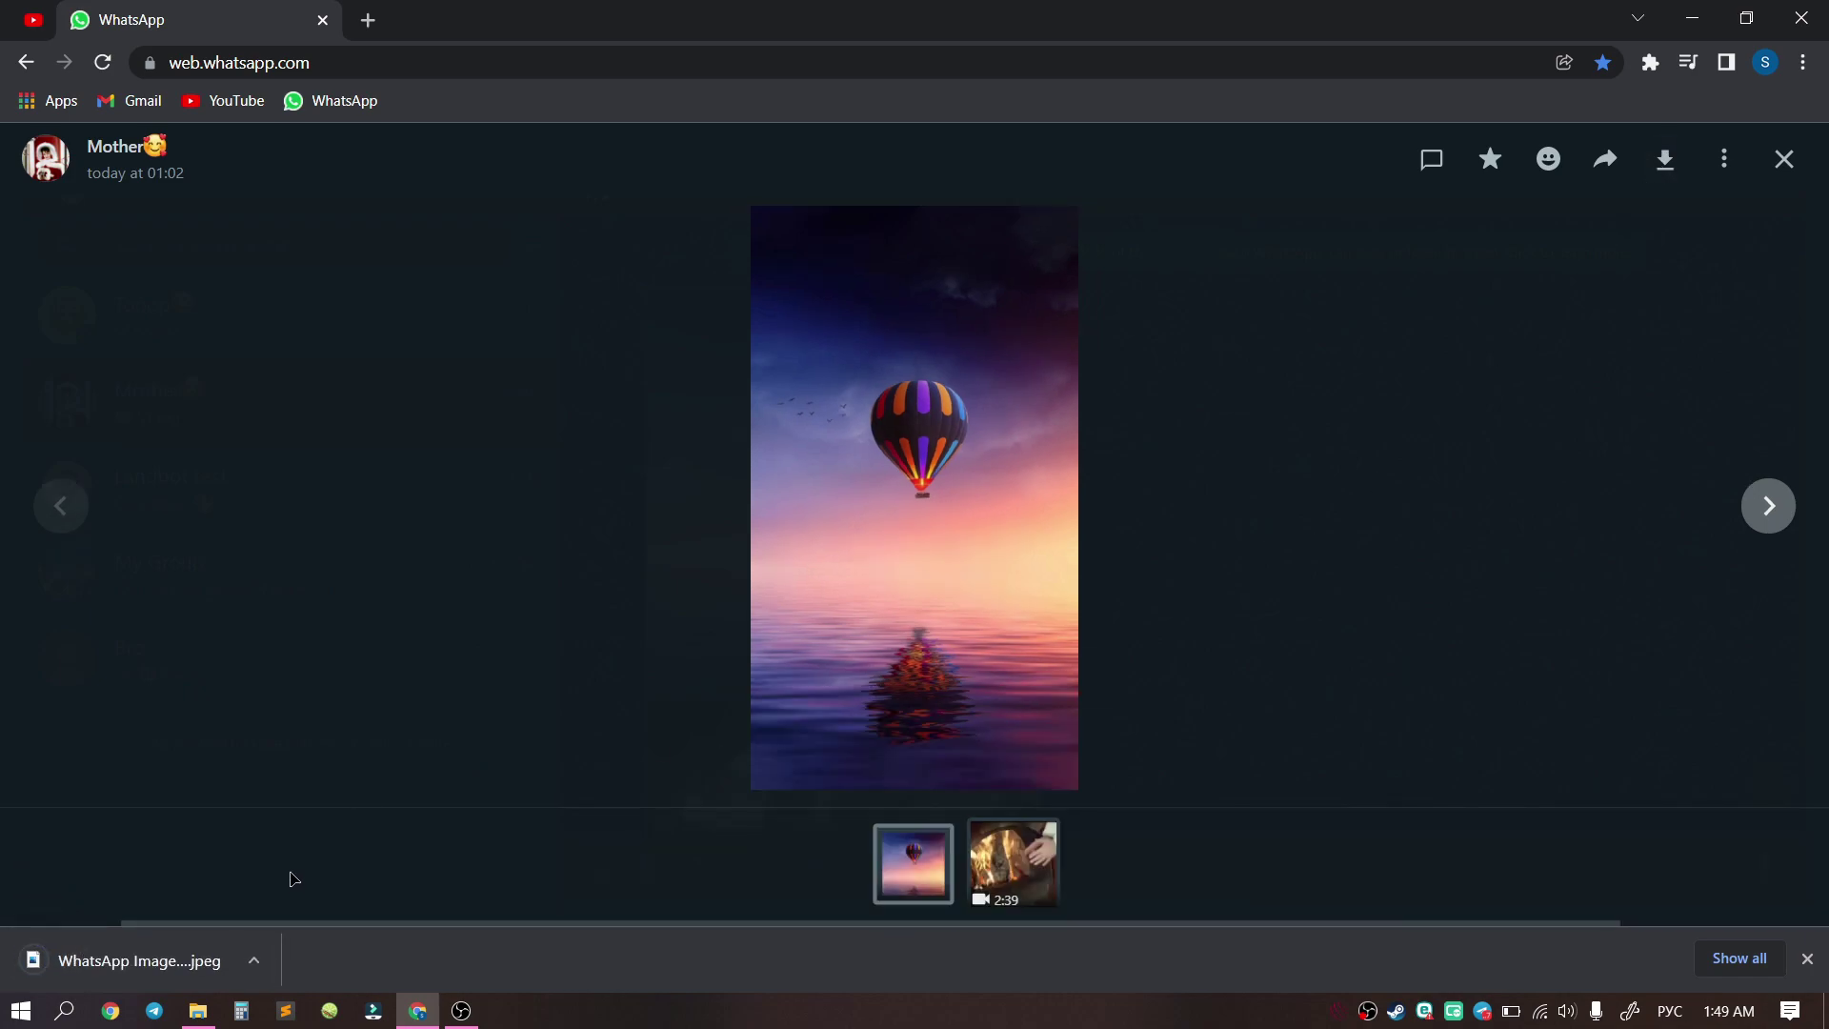
click(197, 1010)
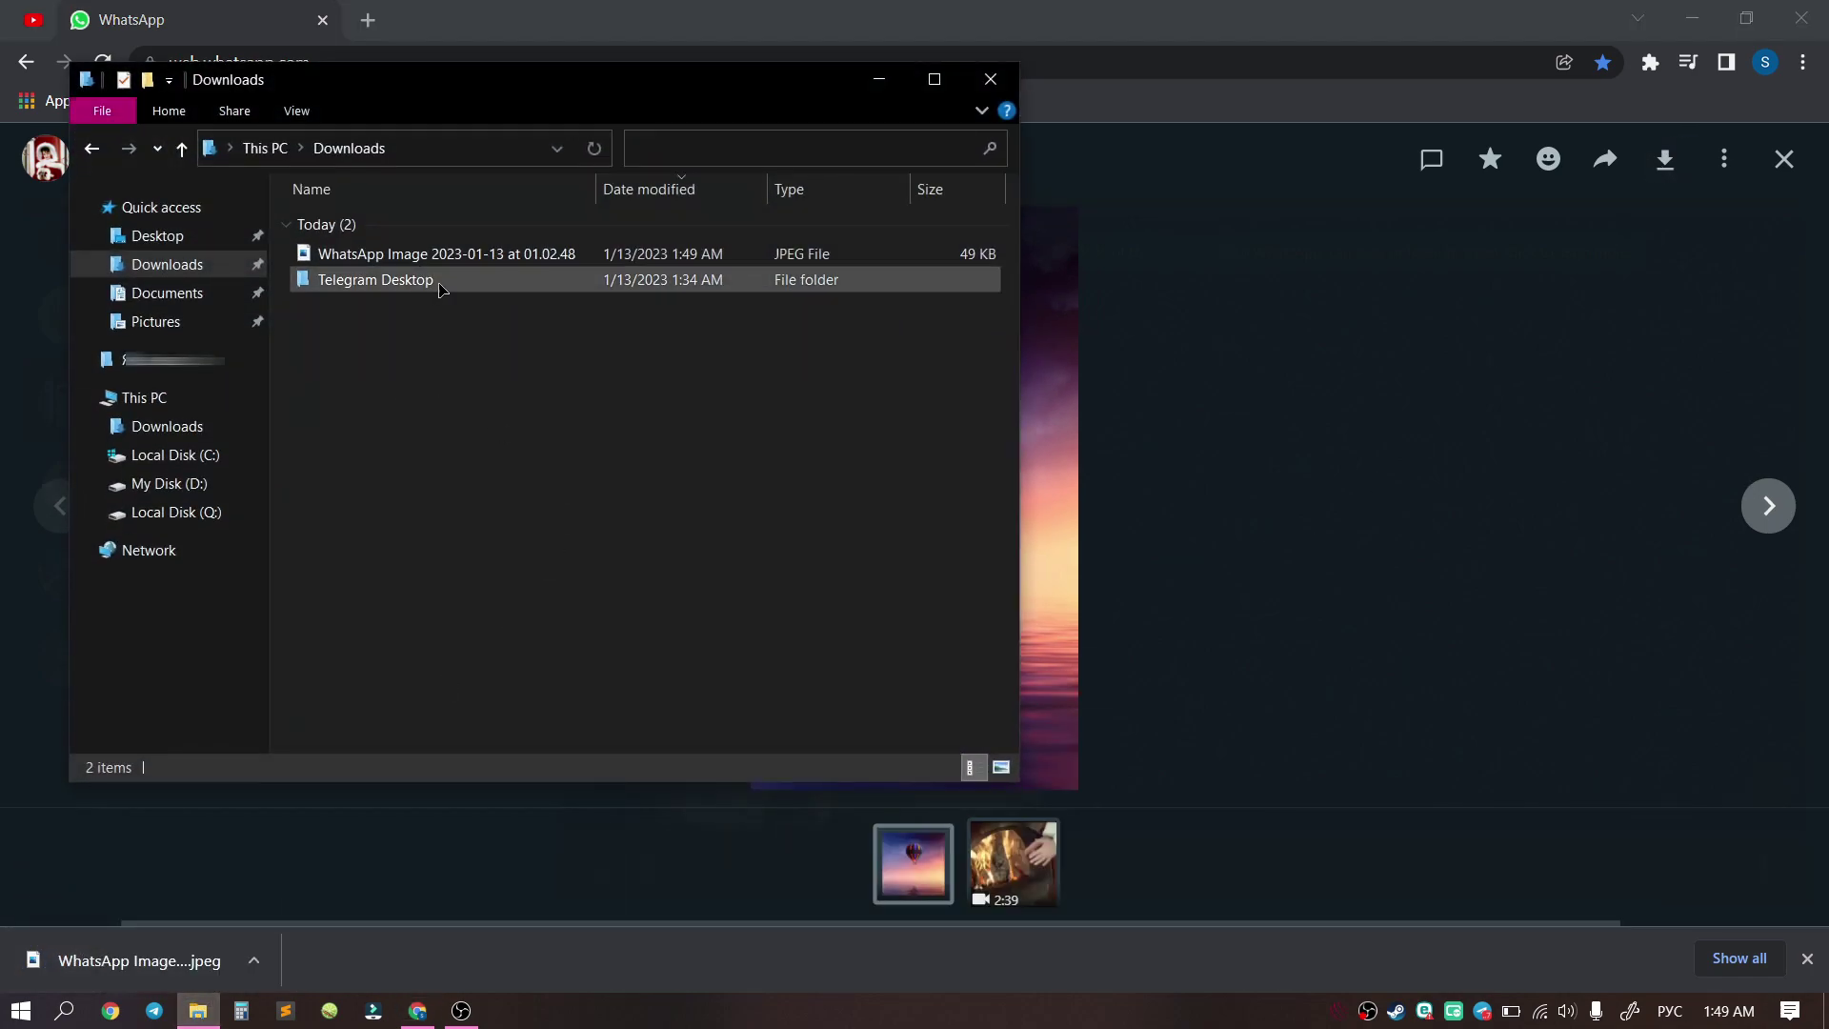
click(402, 254)
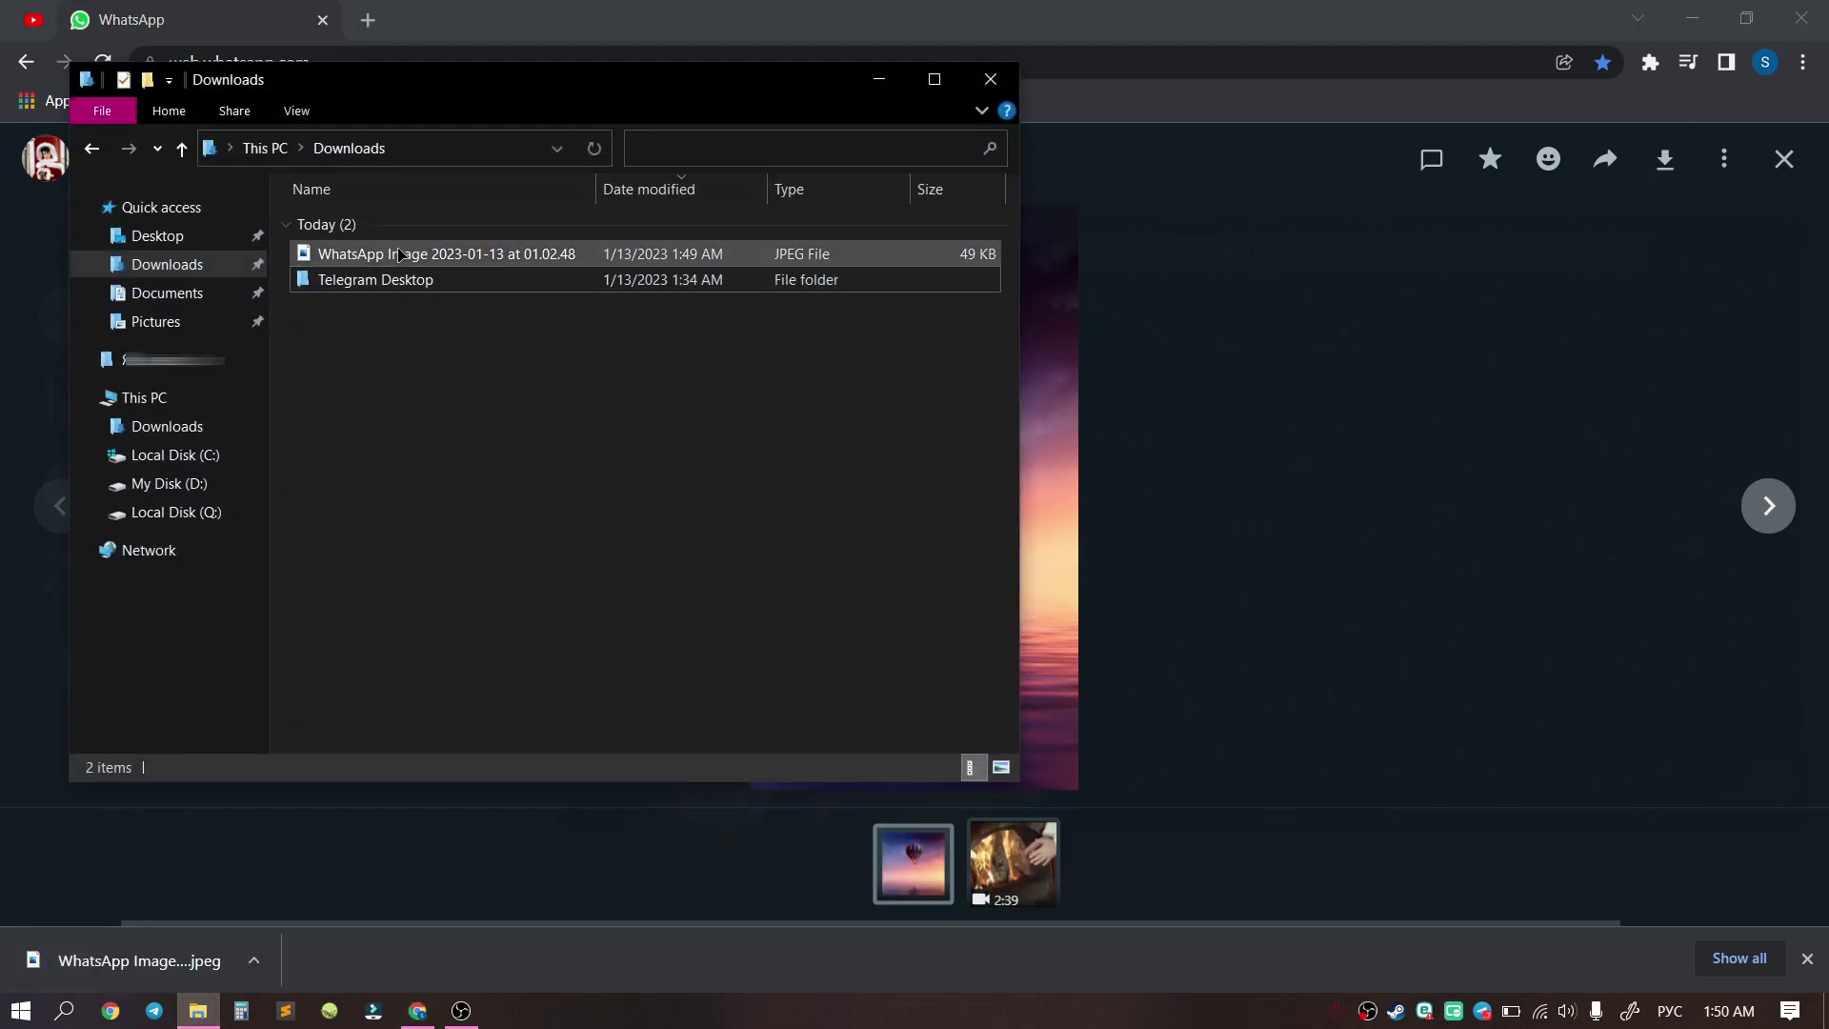
click(474, 374)
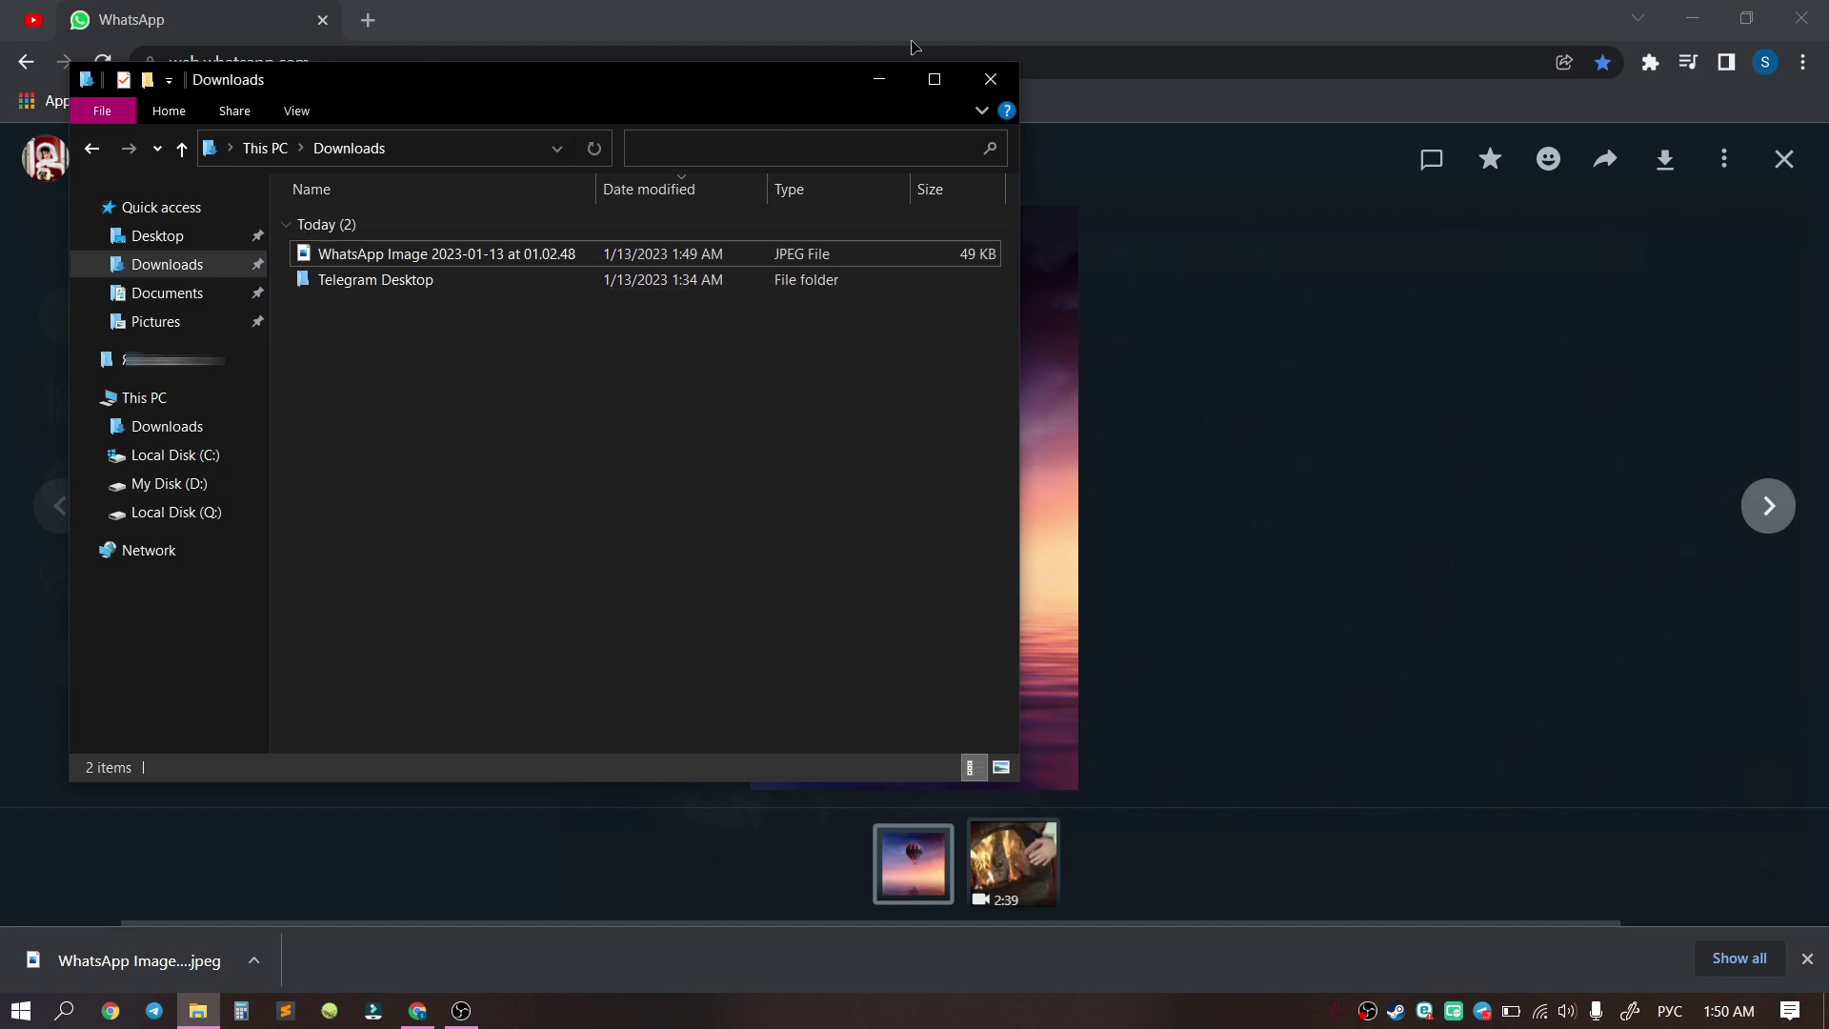
click(883, 78)
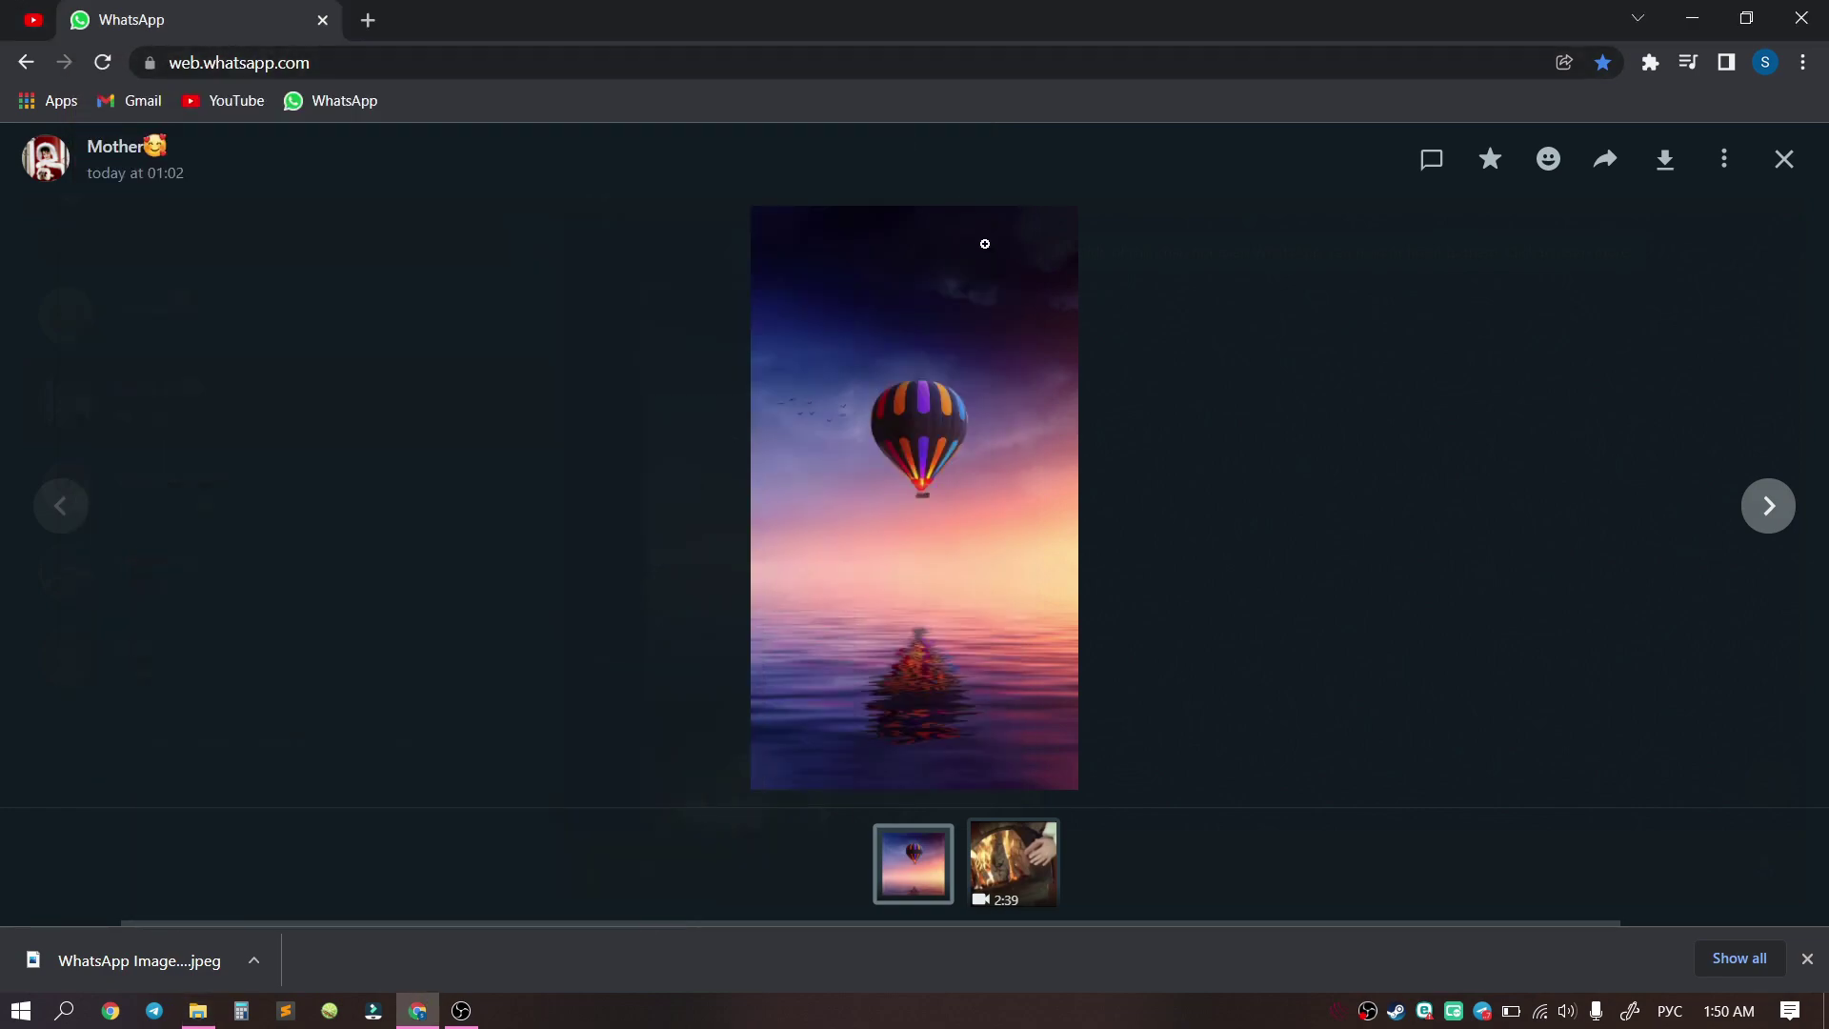
Save the balloon picture as a JPG to the Desktop, then minimize the browser.
right_click(971, 449)
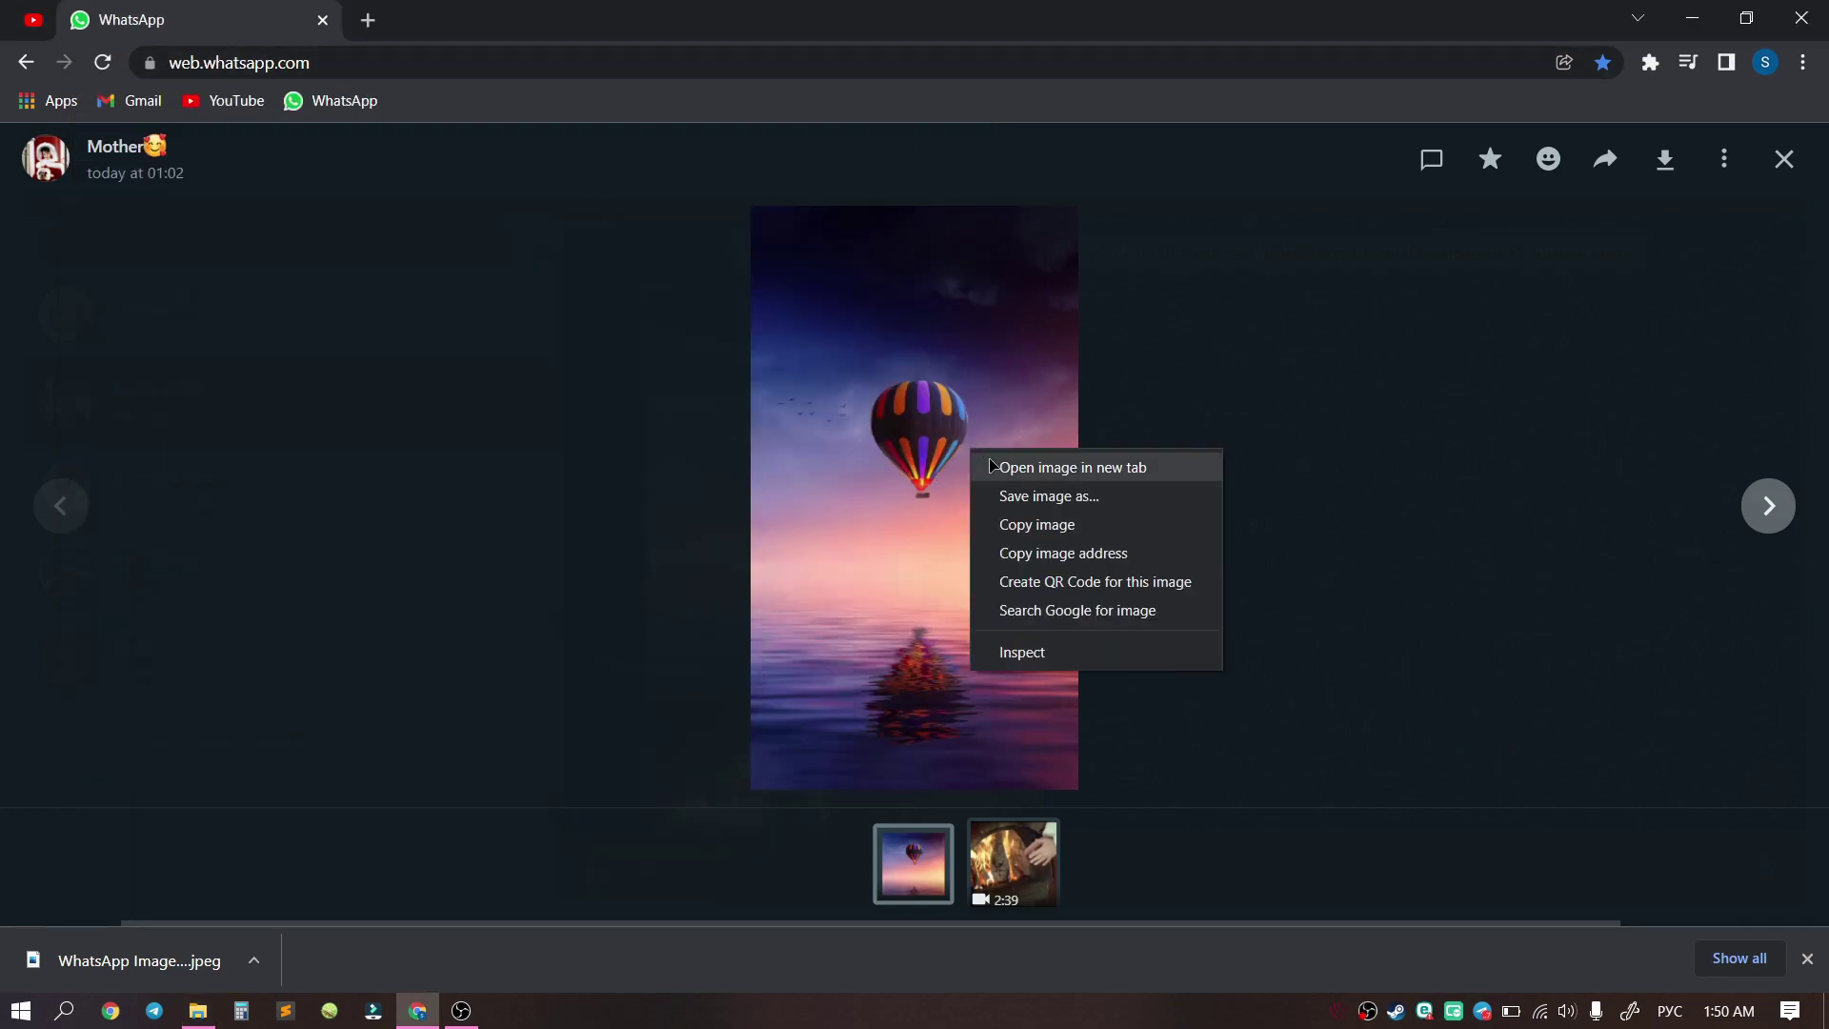
click(1047, 496)
mouse_move(97, 185)
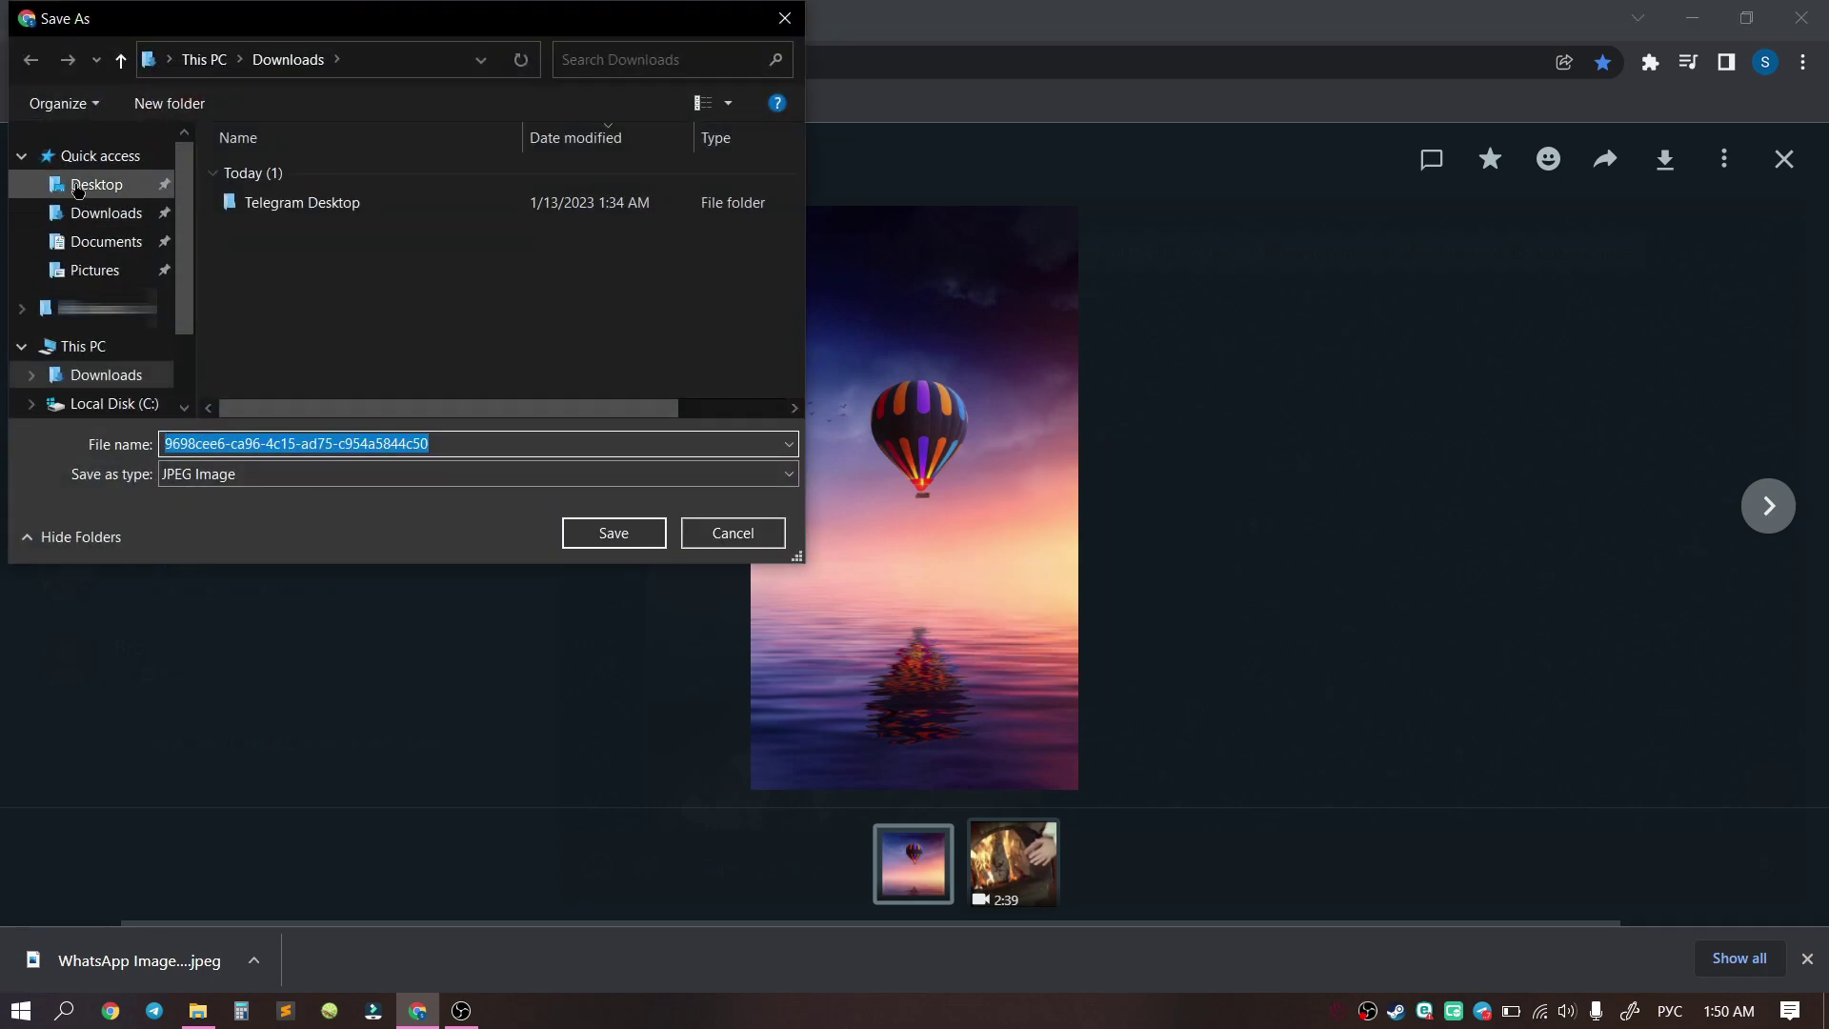
click(96, 184)
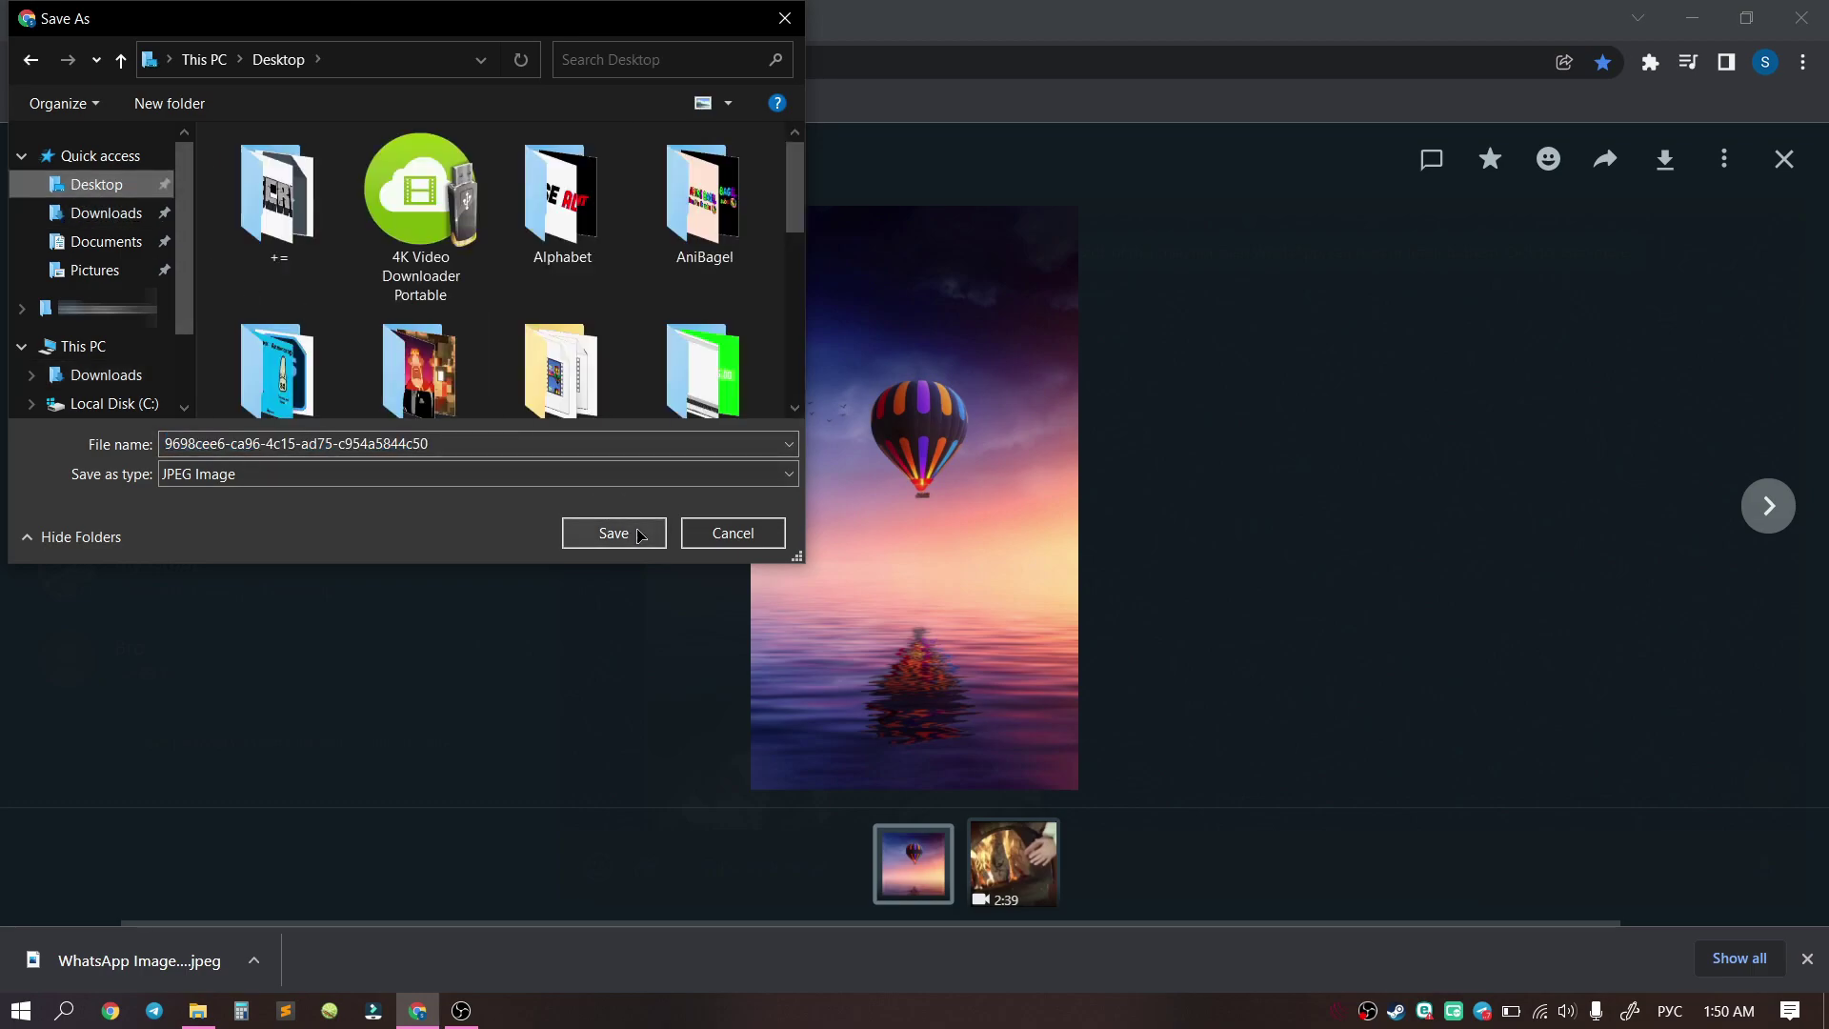
click(613, 533)
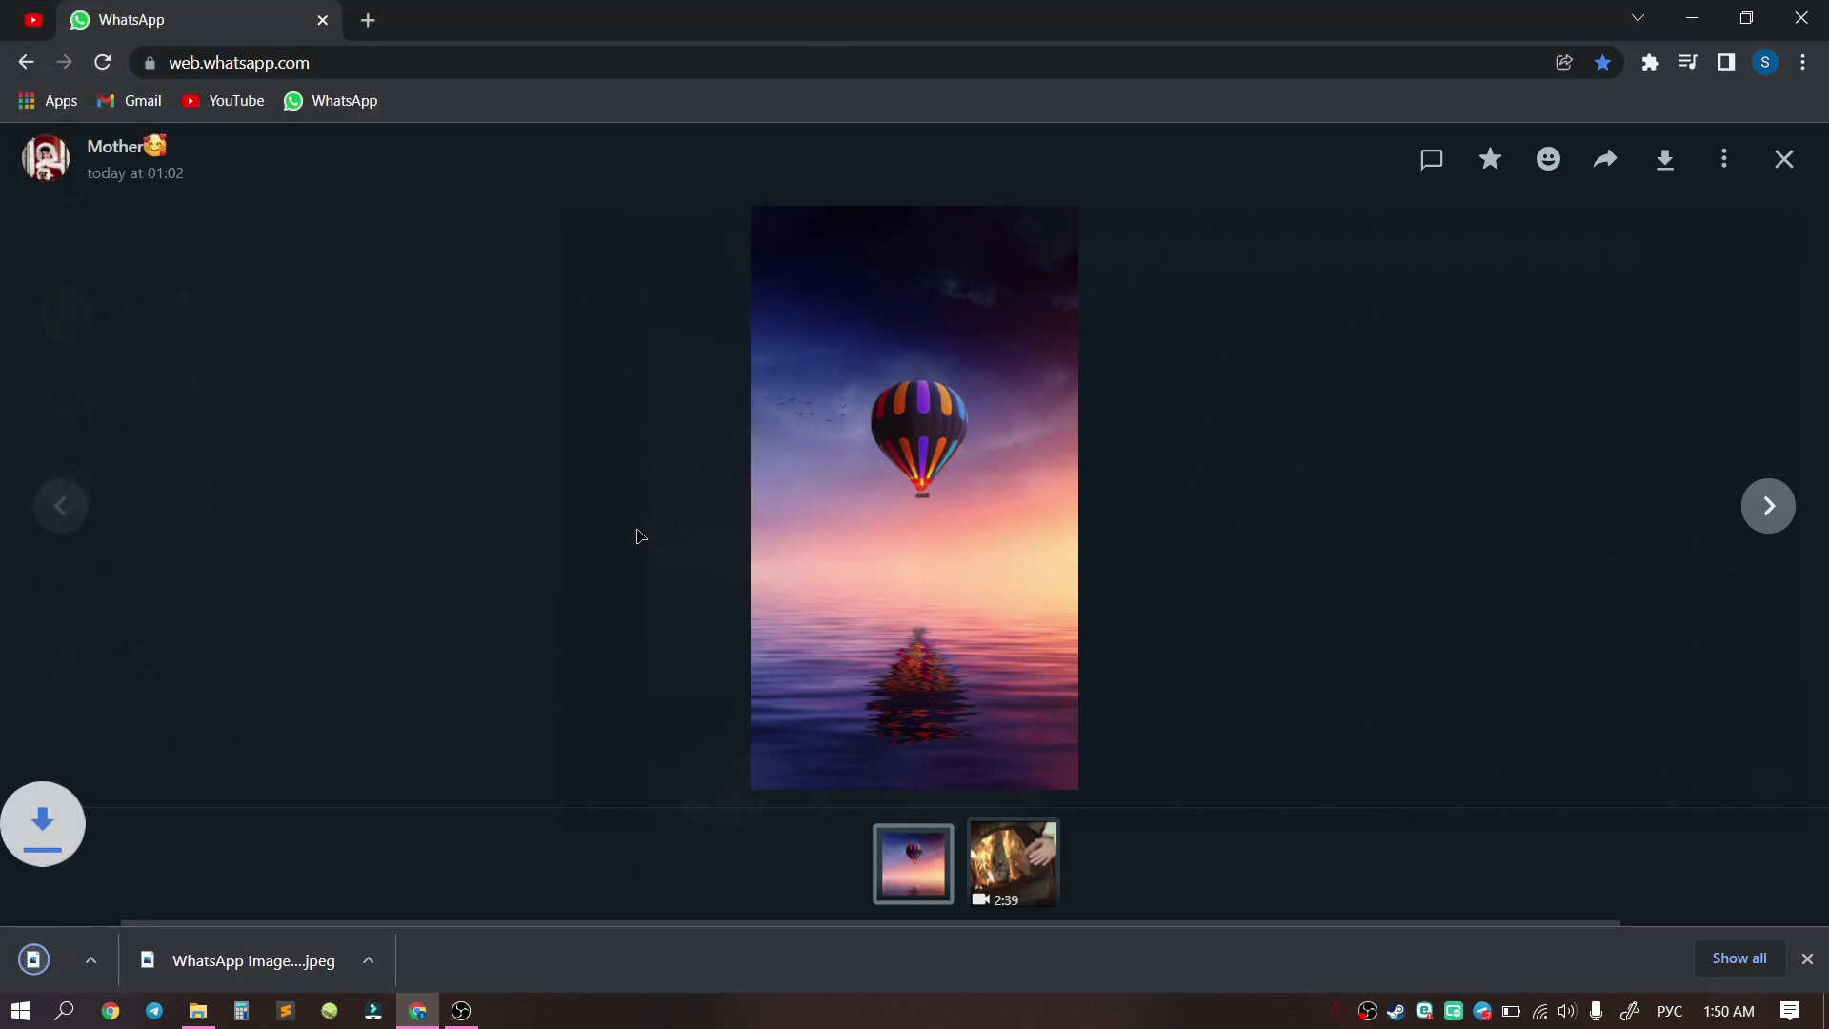
click(1693, 19)
Refresh the desktop to reveal the saved balloon JPG, then restore WhatsApp Web.
right_click(476, 284)
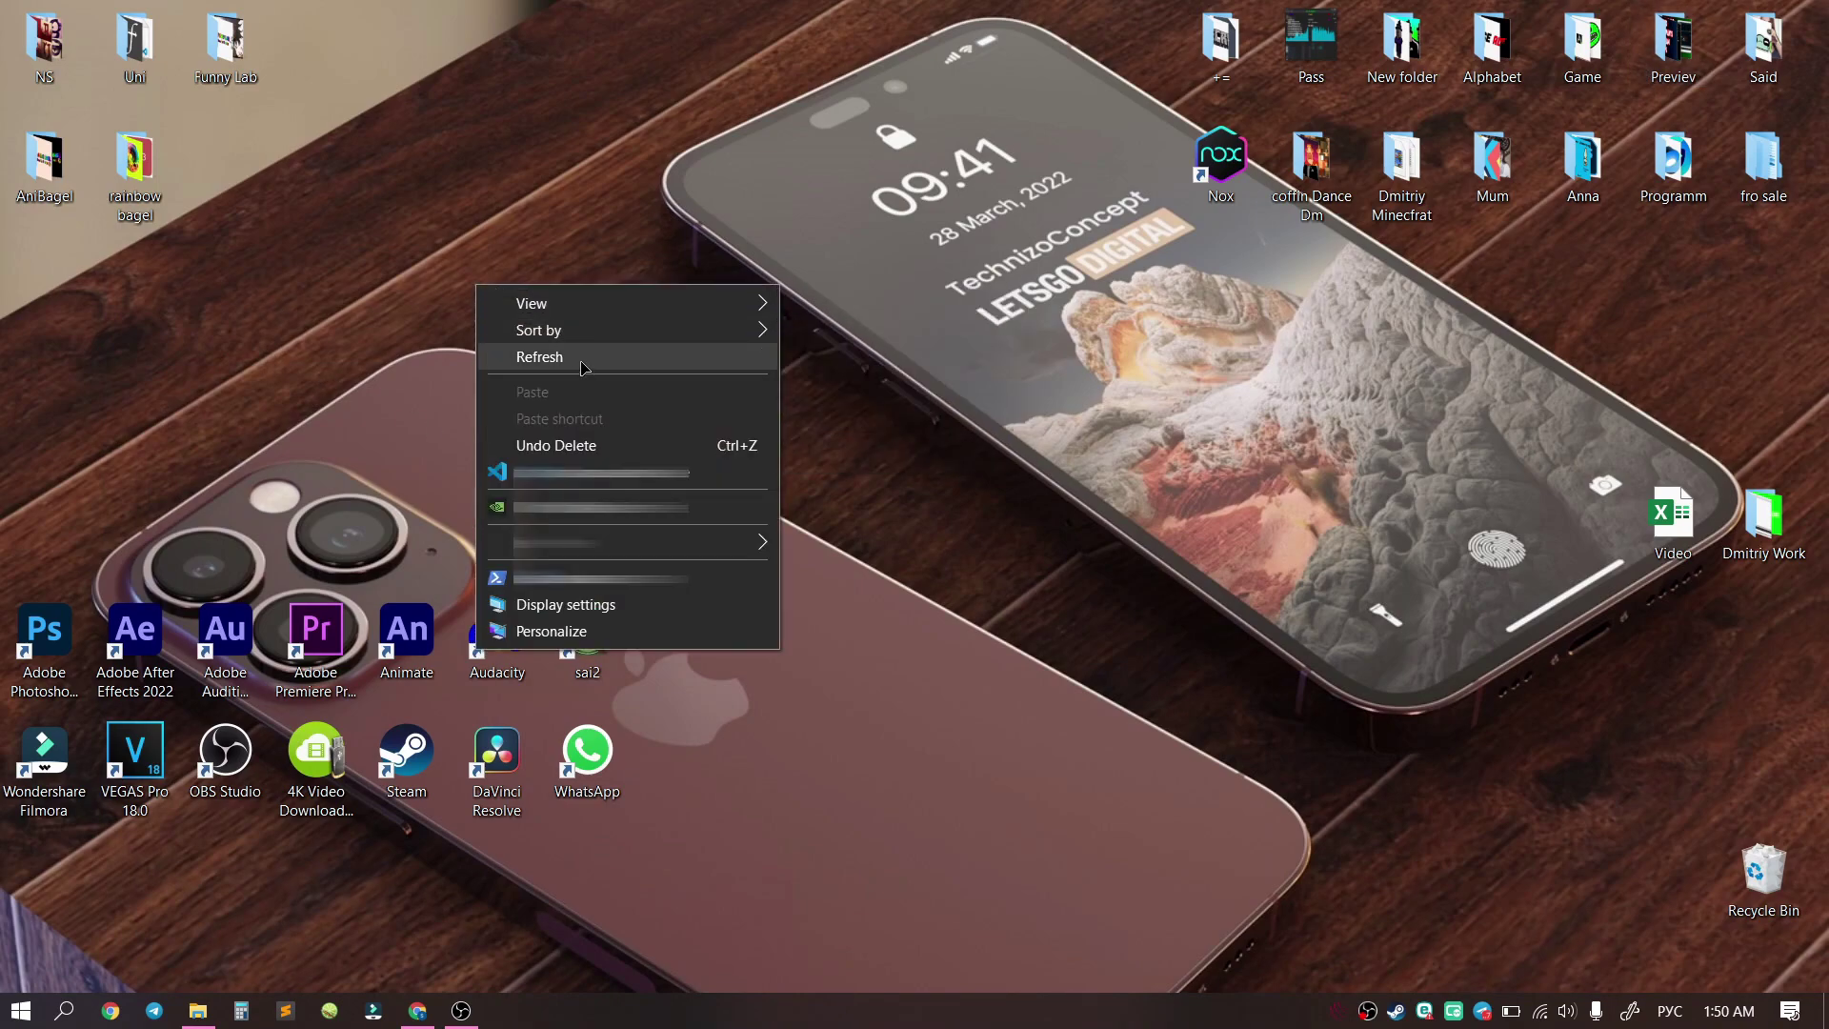
click(583, 367)
click(49, 279)
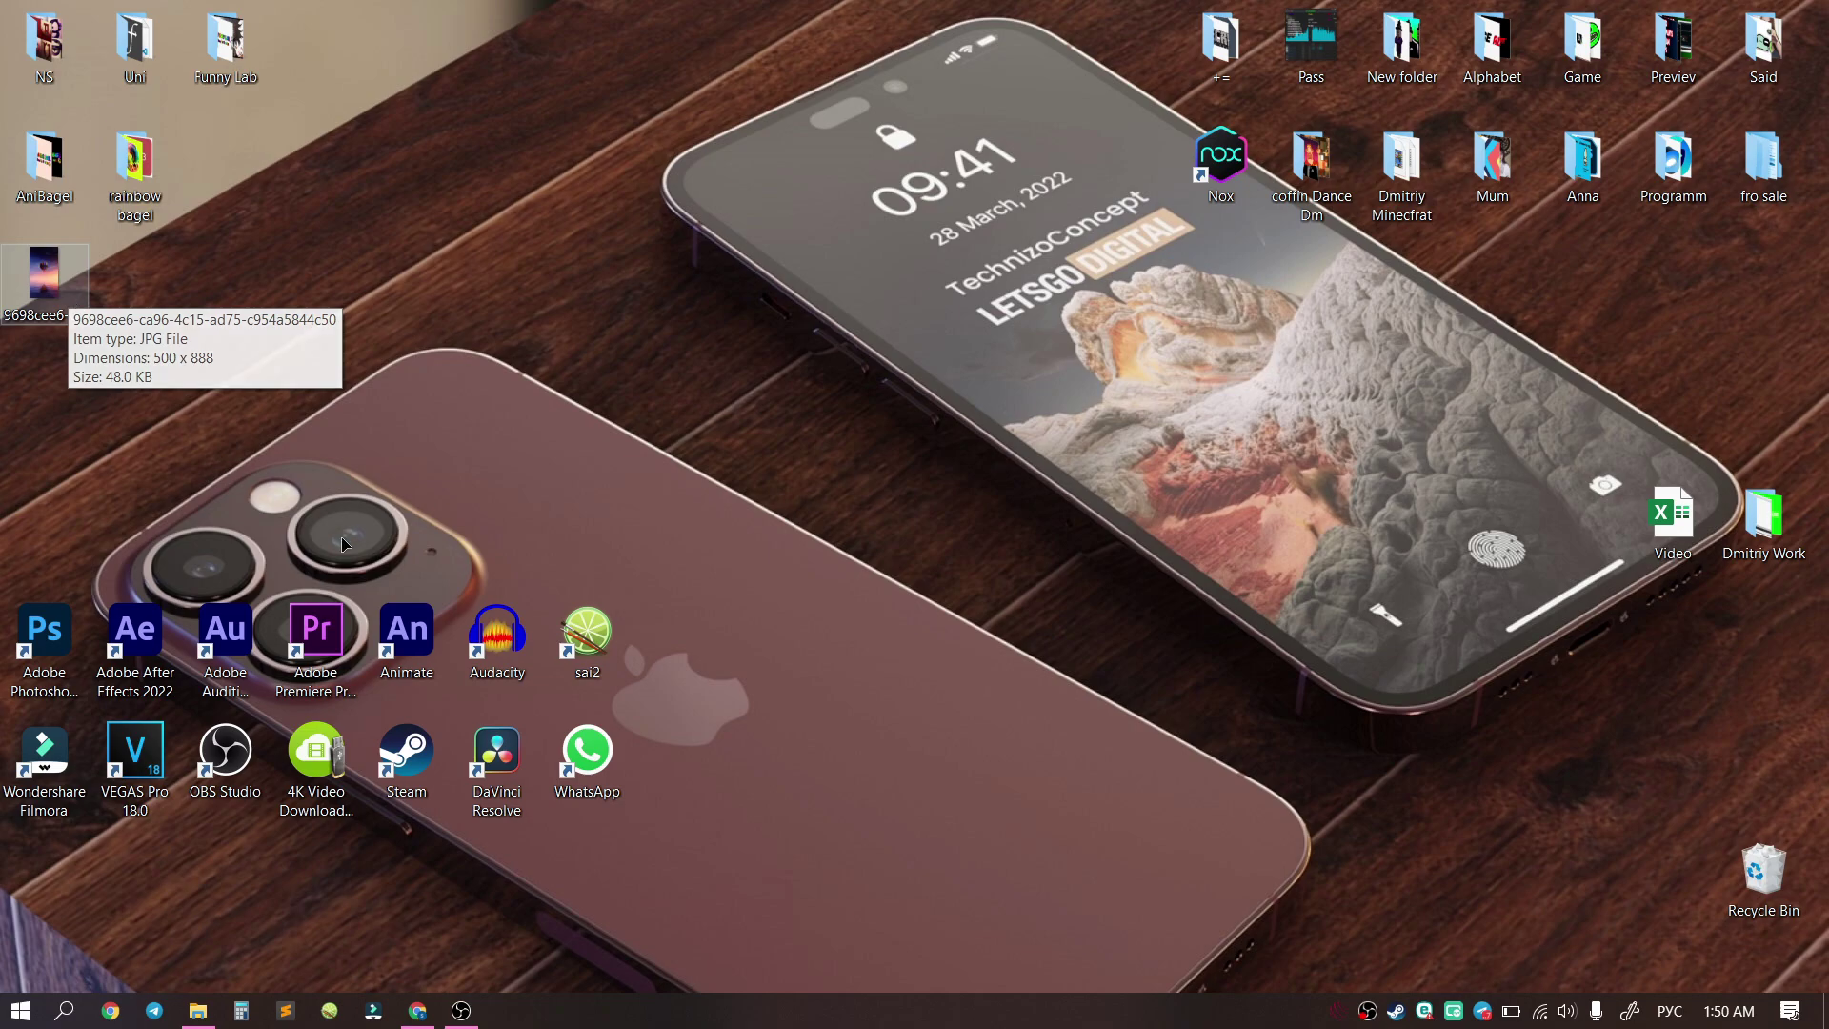
click(417, 1011)
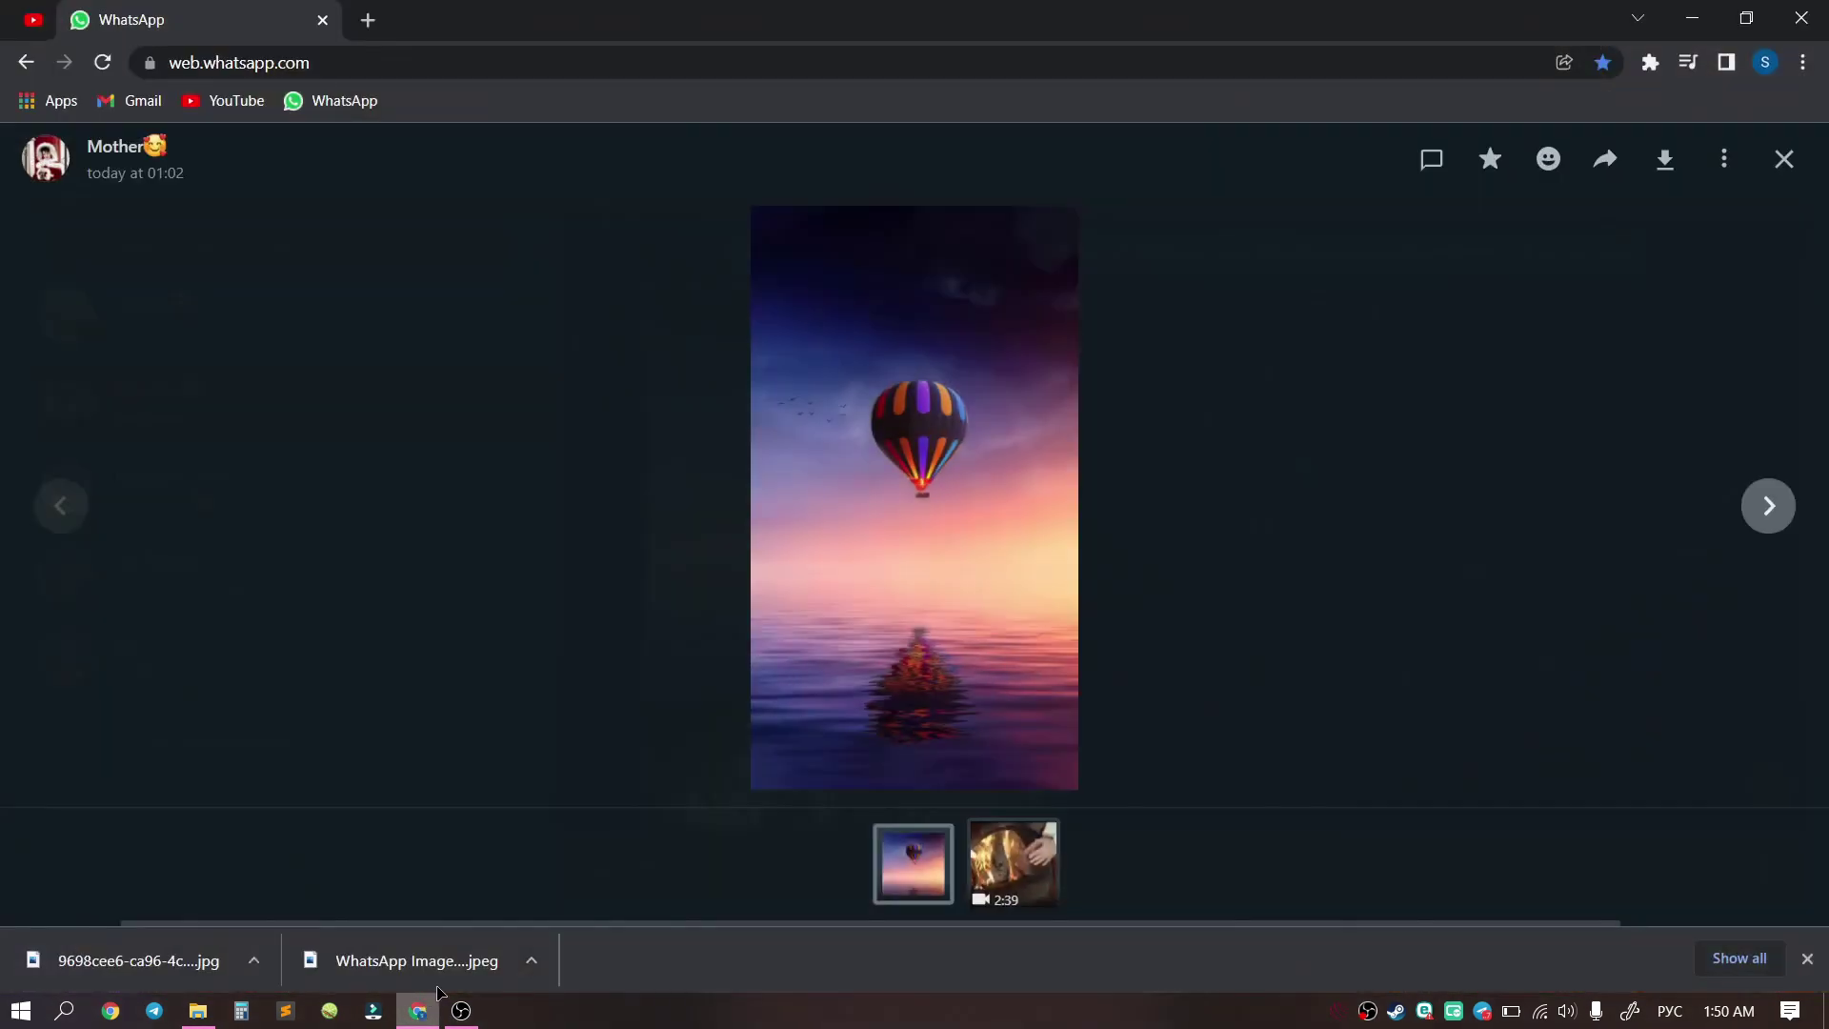
Close the balloon picture and open the fireplace video full-screen, paused.
click(1783, 160)
scroll(1082, 579, down, 3)
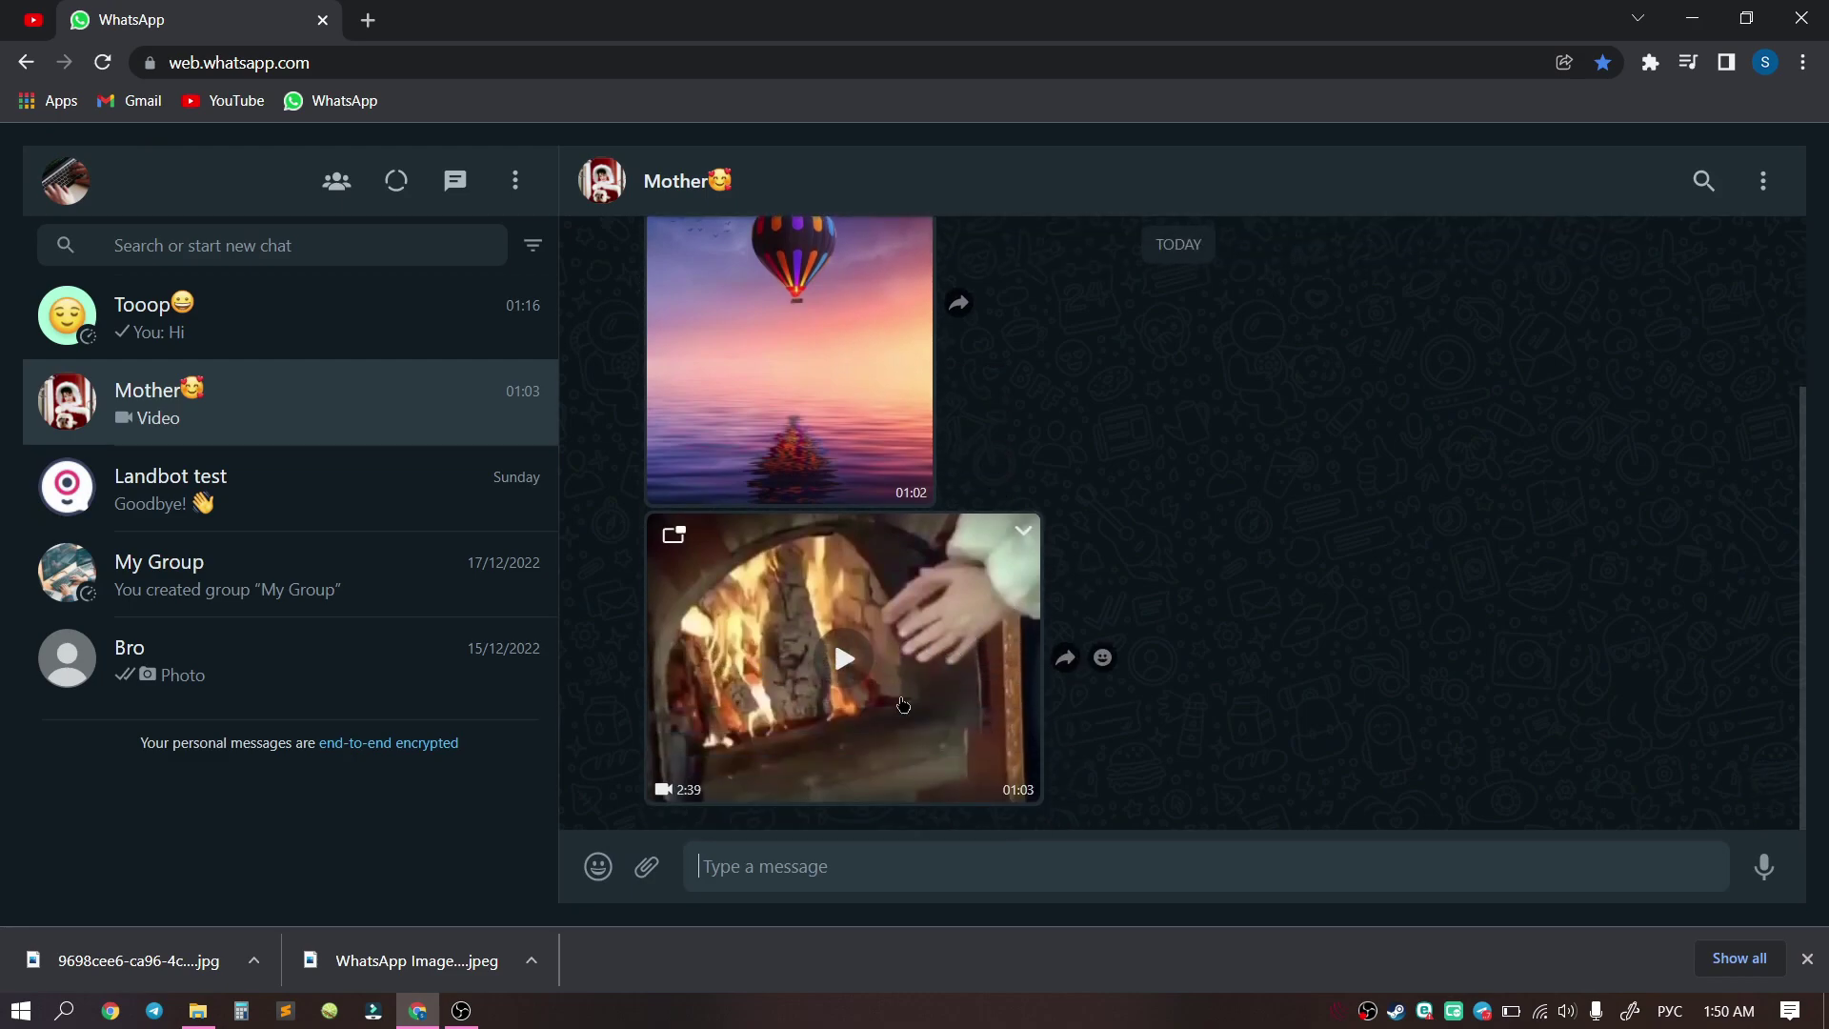
click(886, 669)
click(875, 541)
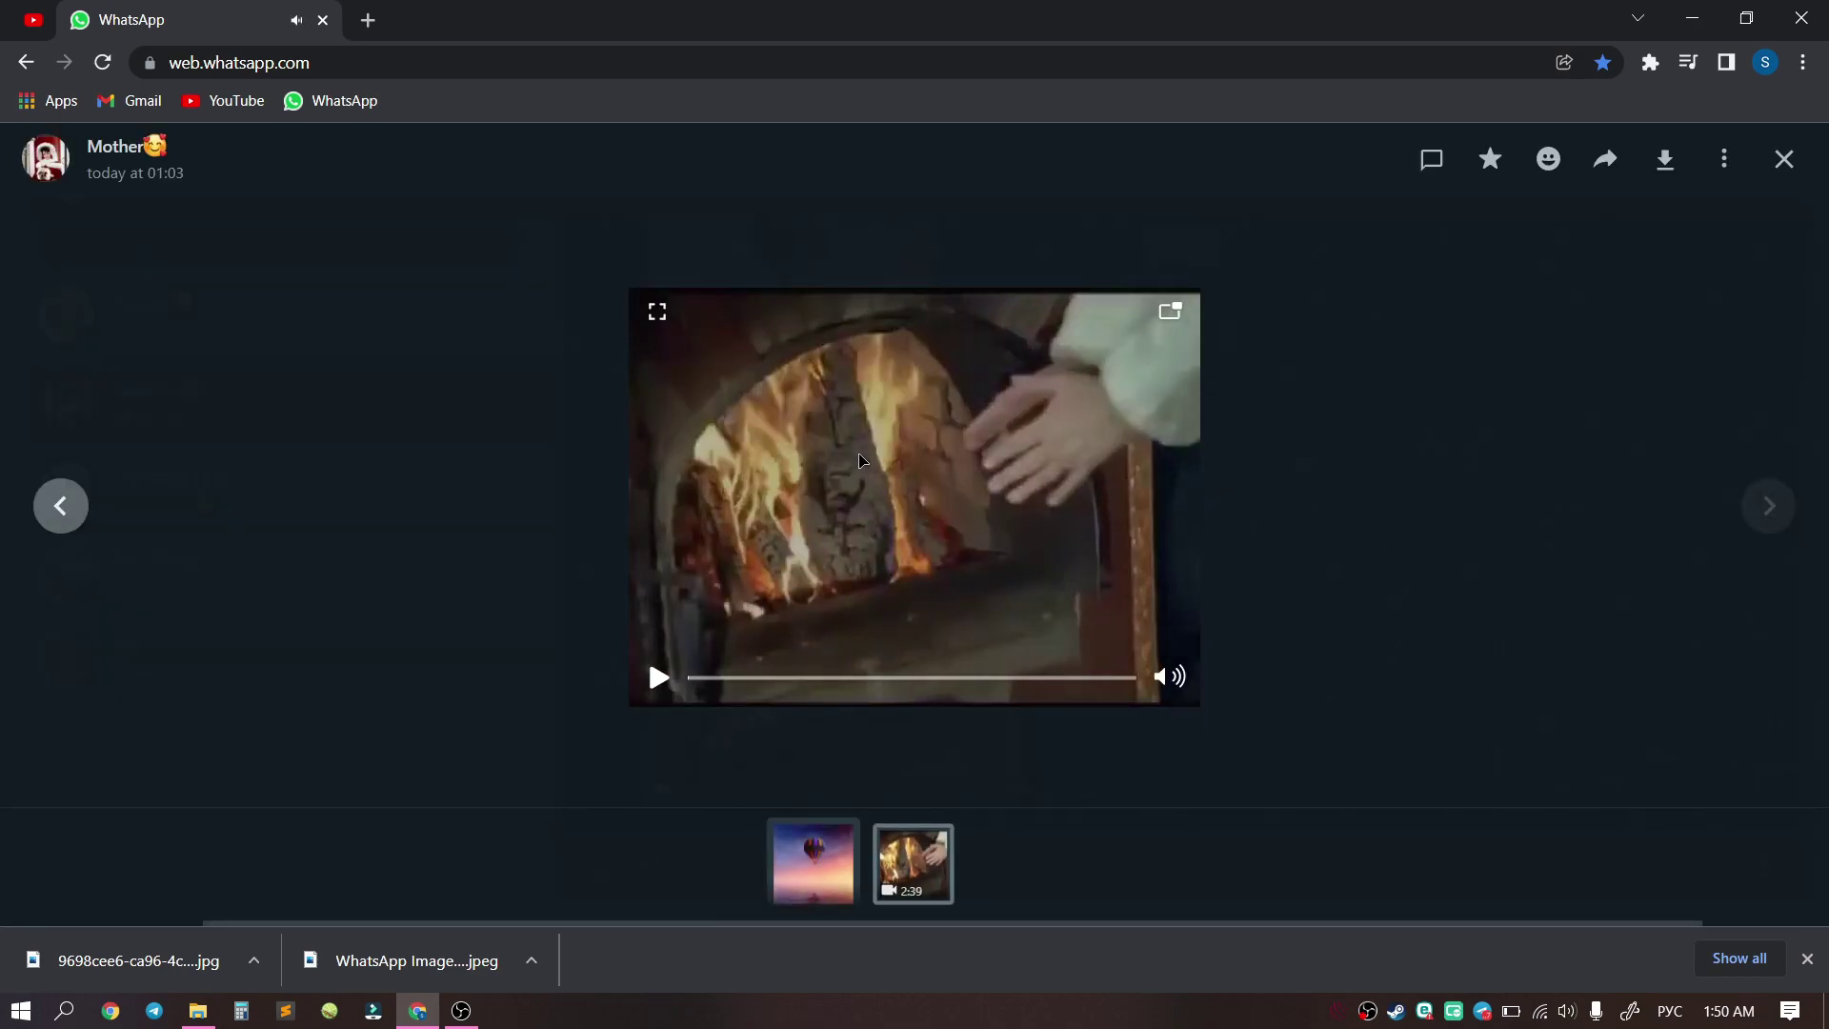
Download the fireplace video, find the MP4 in Downloads, then minimize that folder.
click(1666, 160)
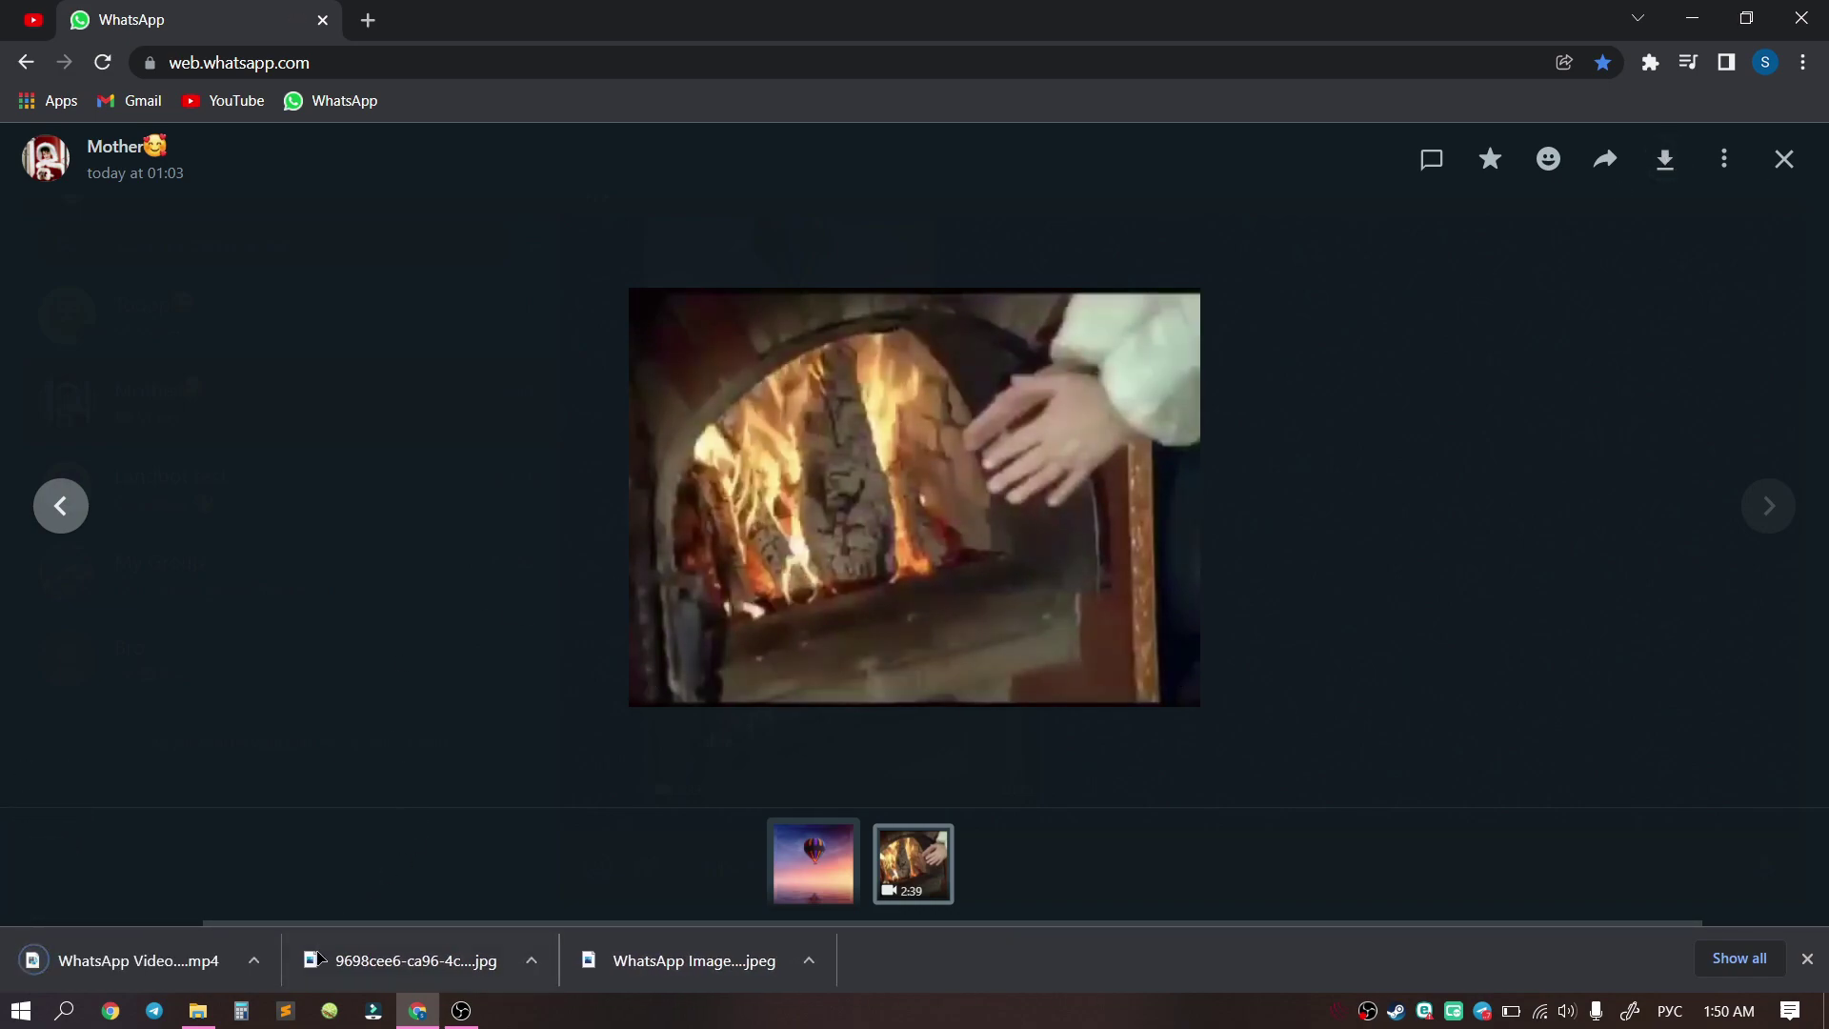
click(253, 960)
click(320, 877)
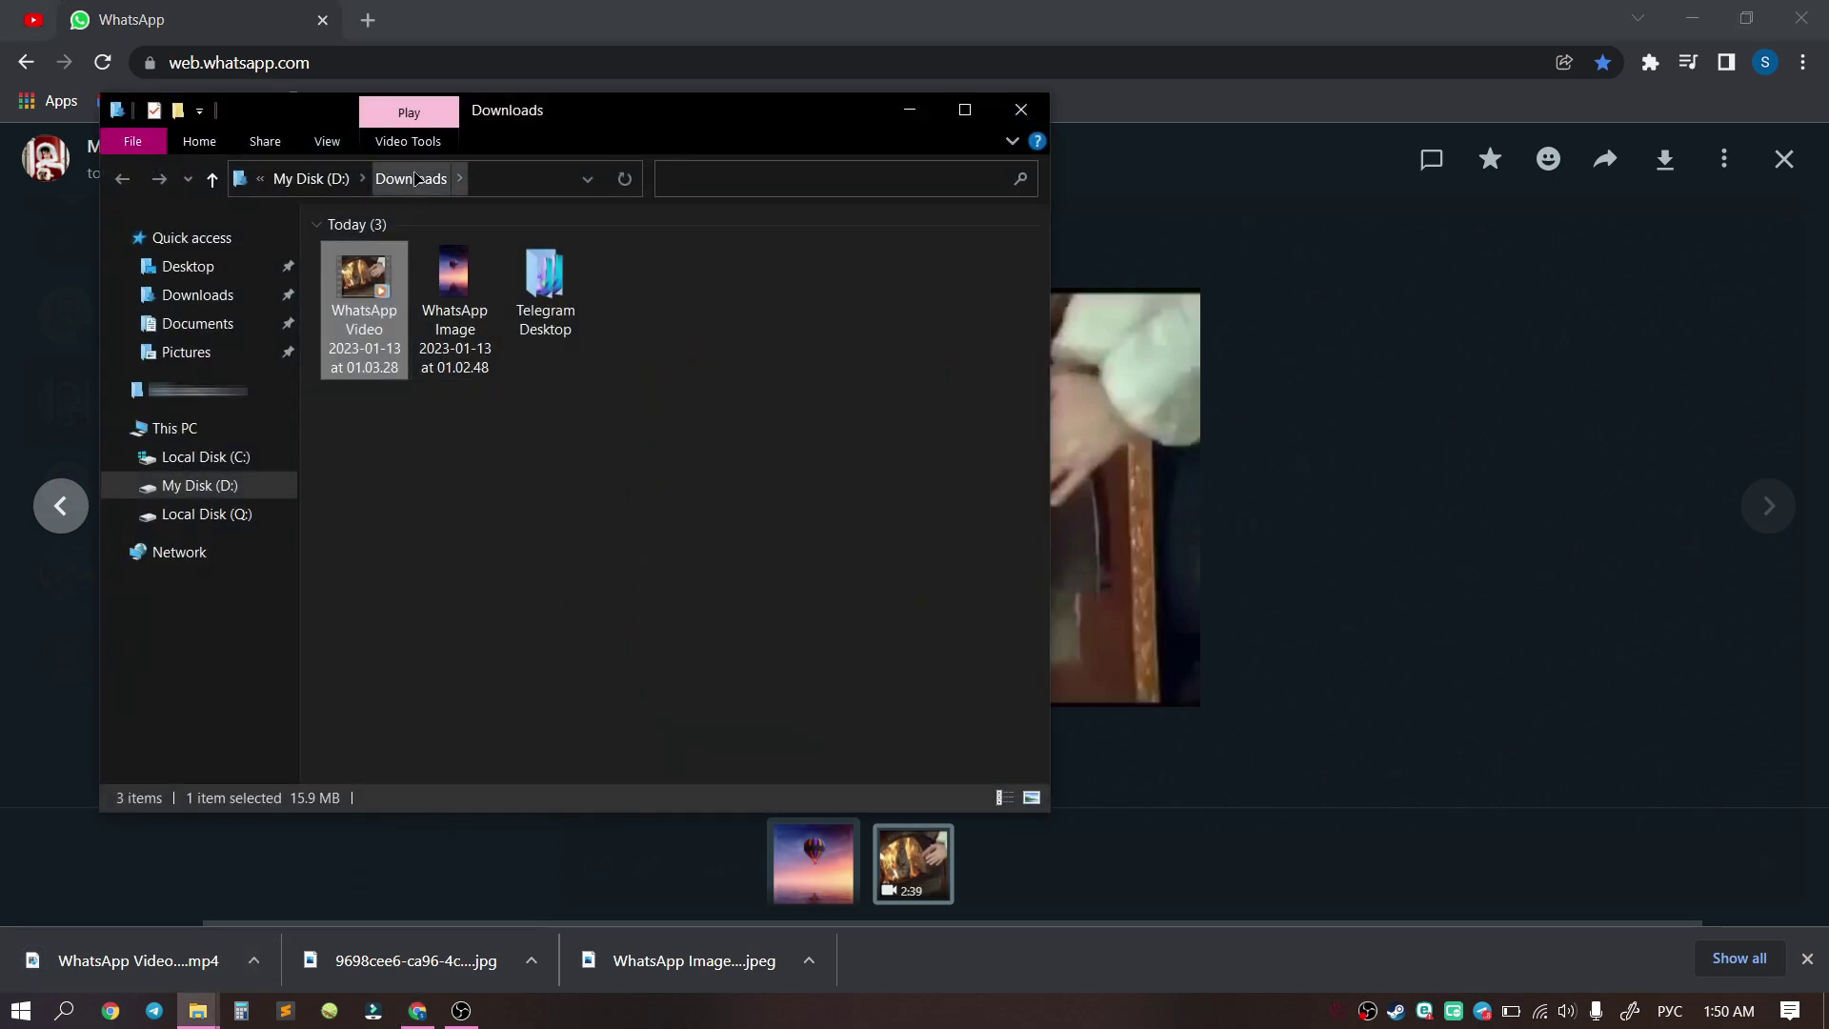
click(643, 308)
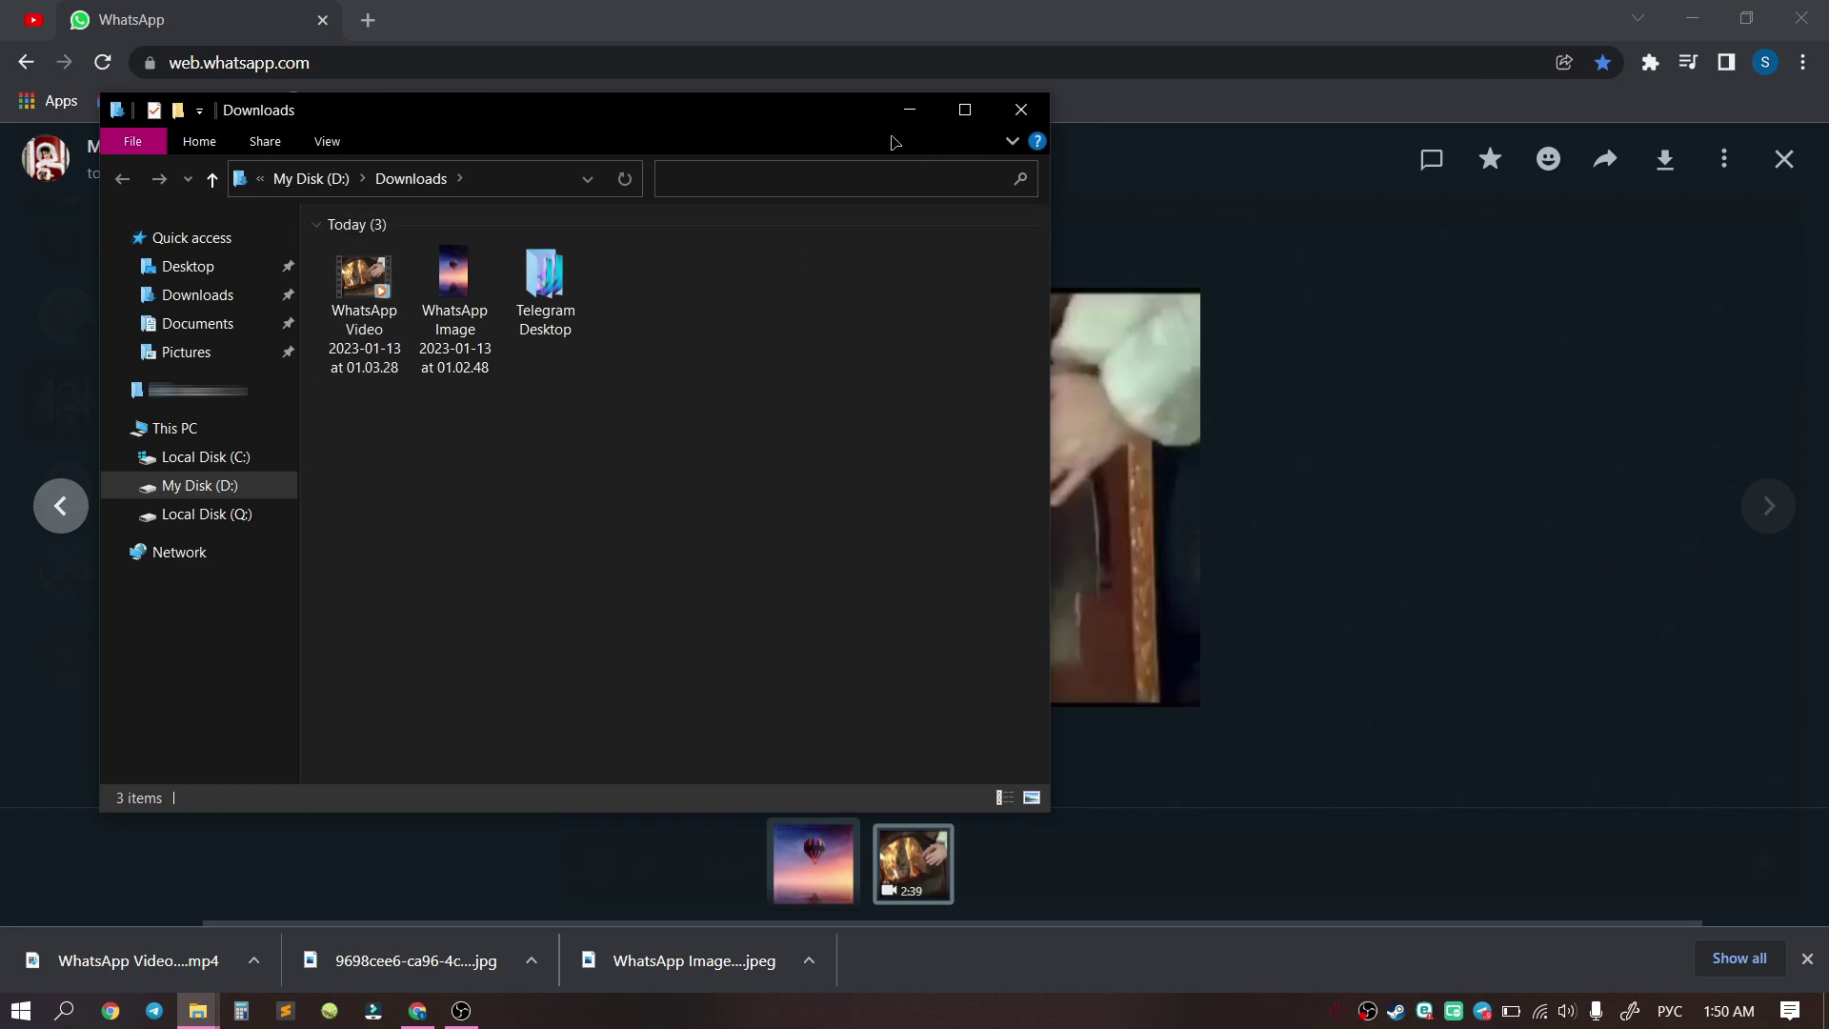
click(907, 110)
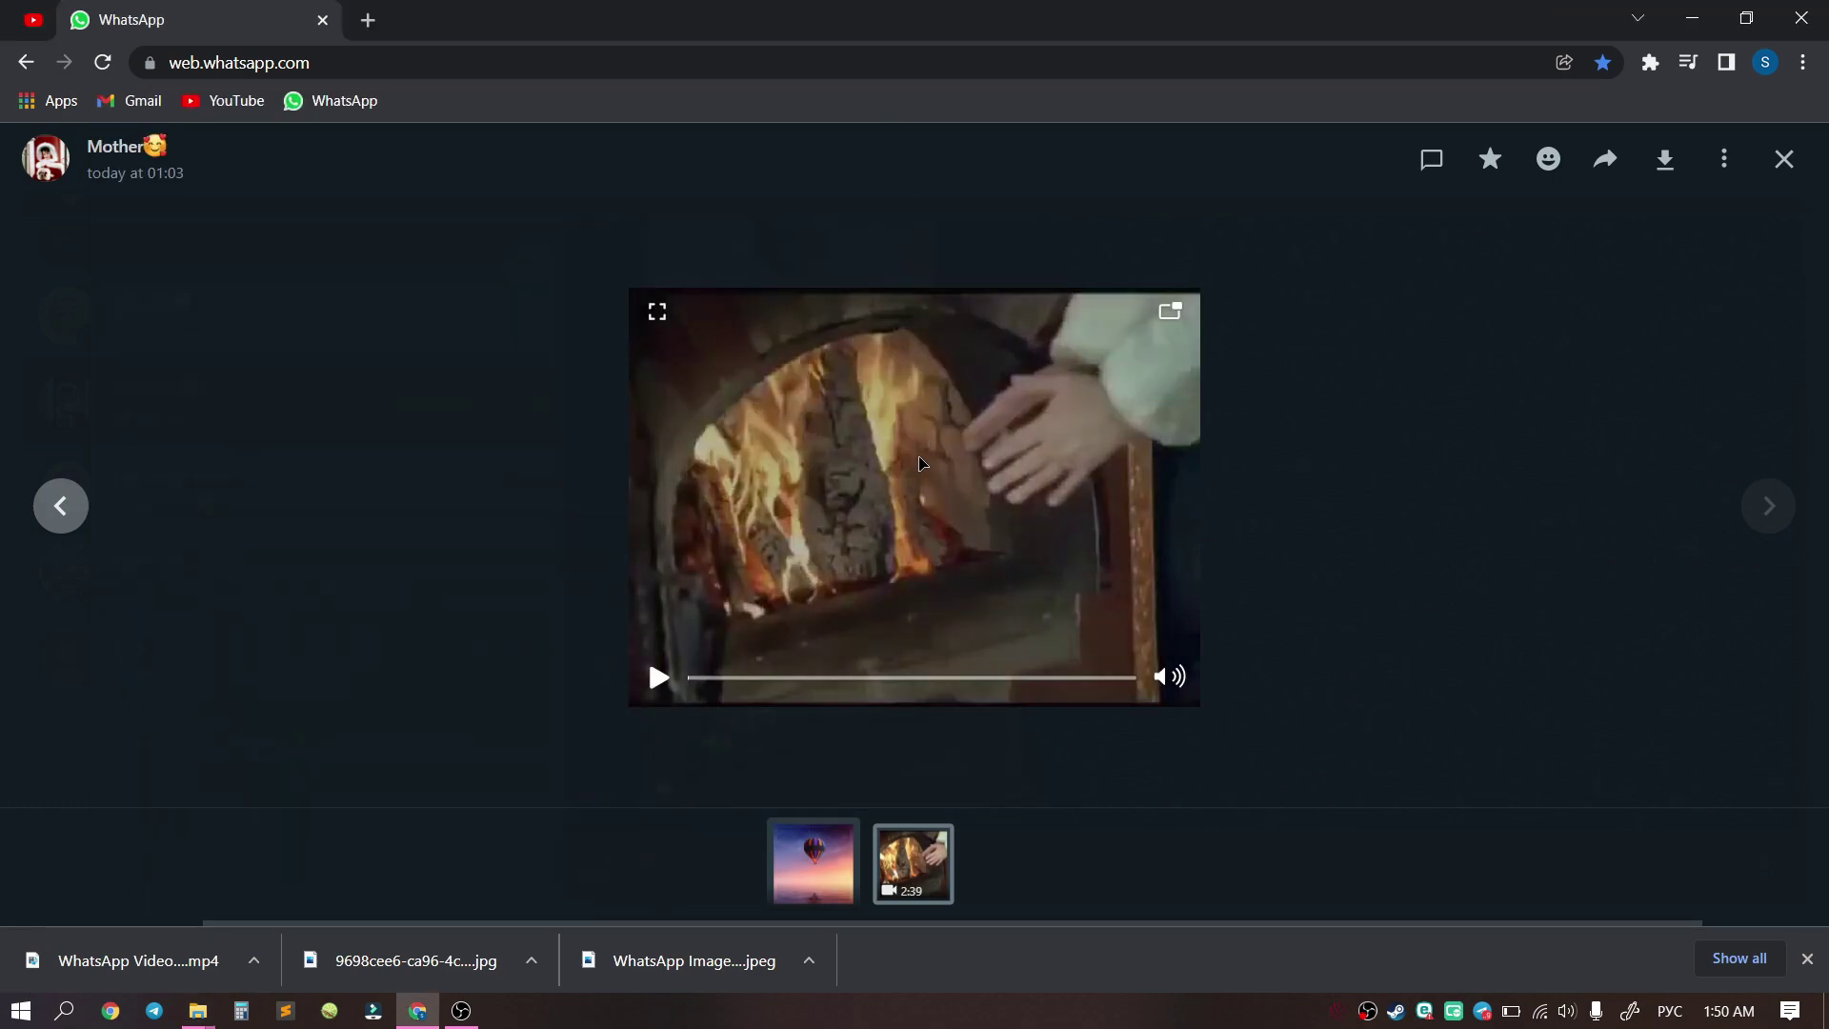
right_click(917, 421)
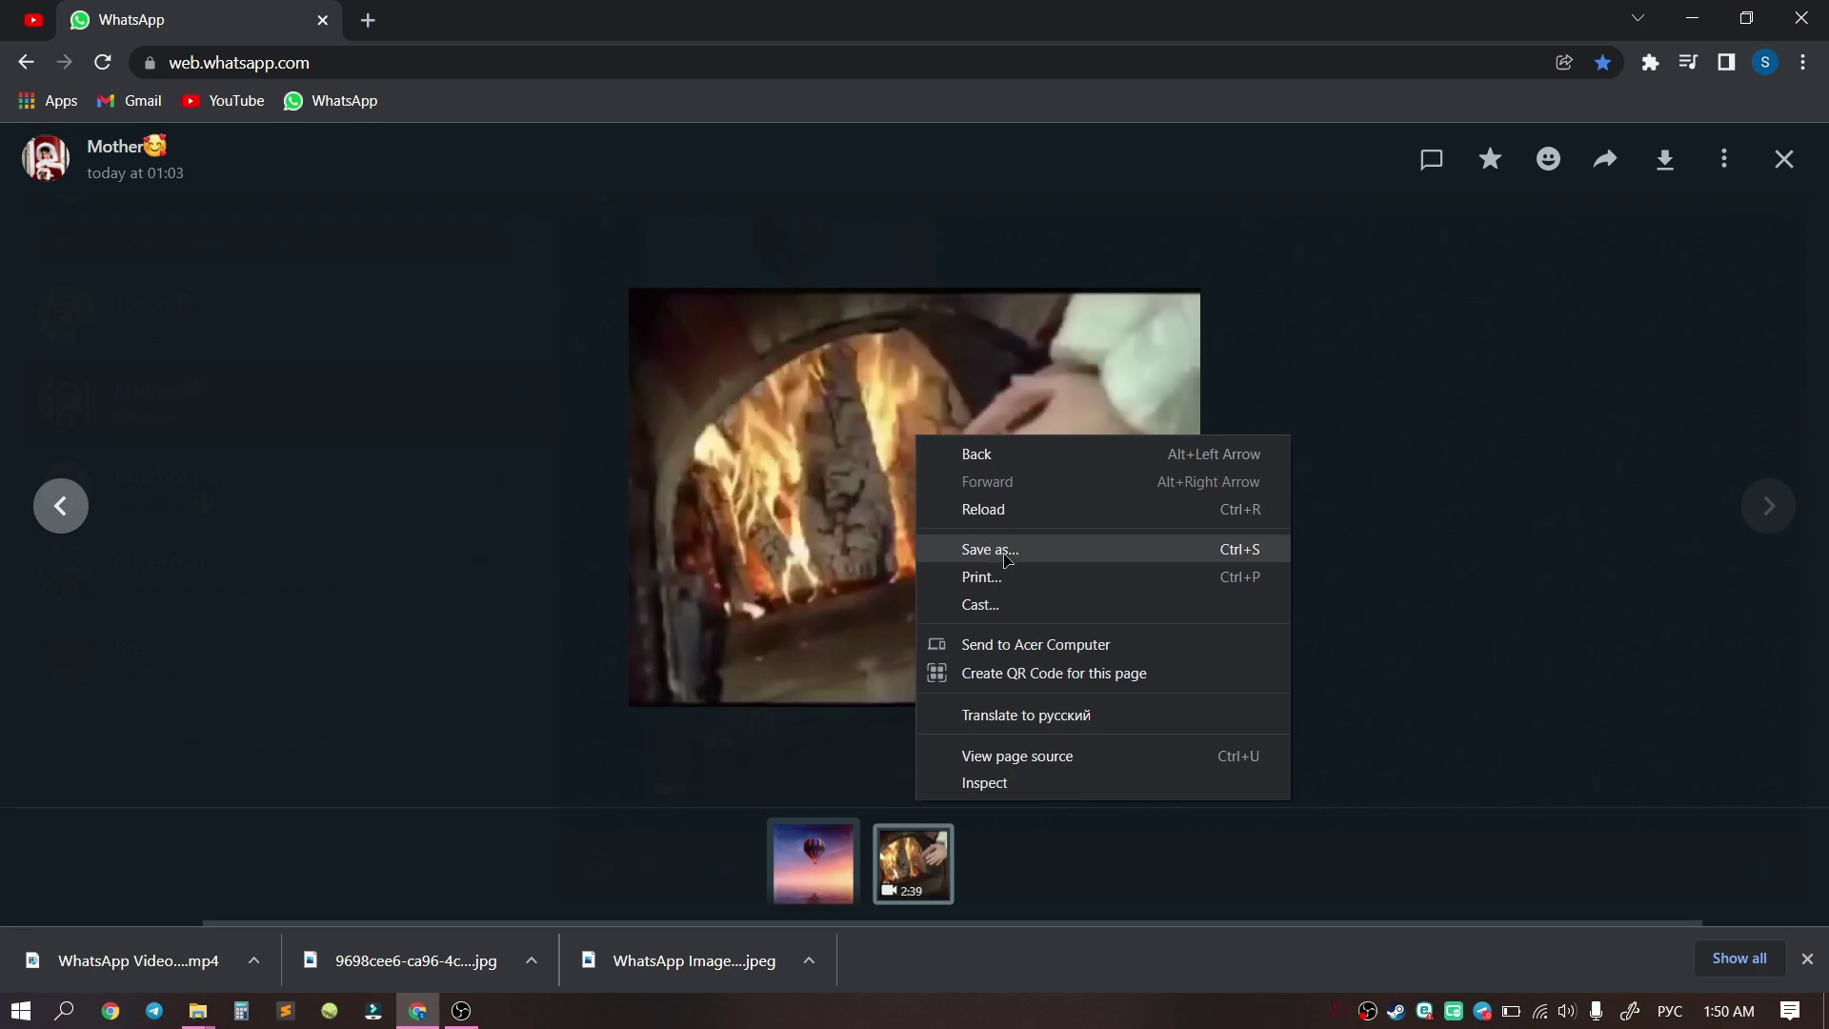
click(989, 548)
mouse_move(97, 272)
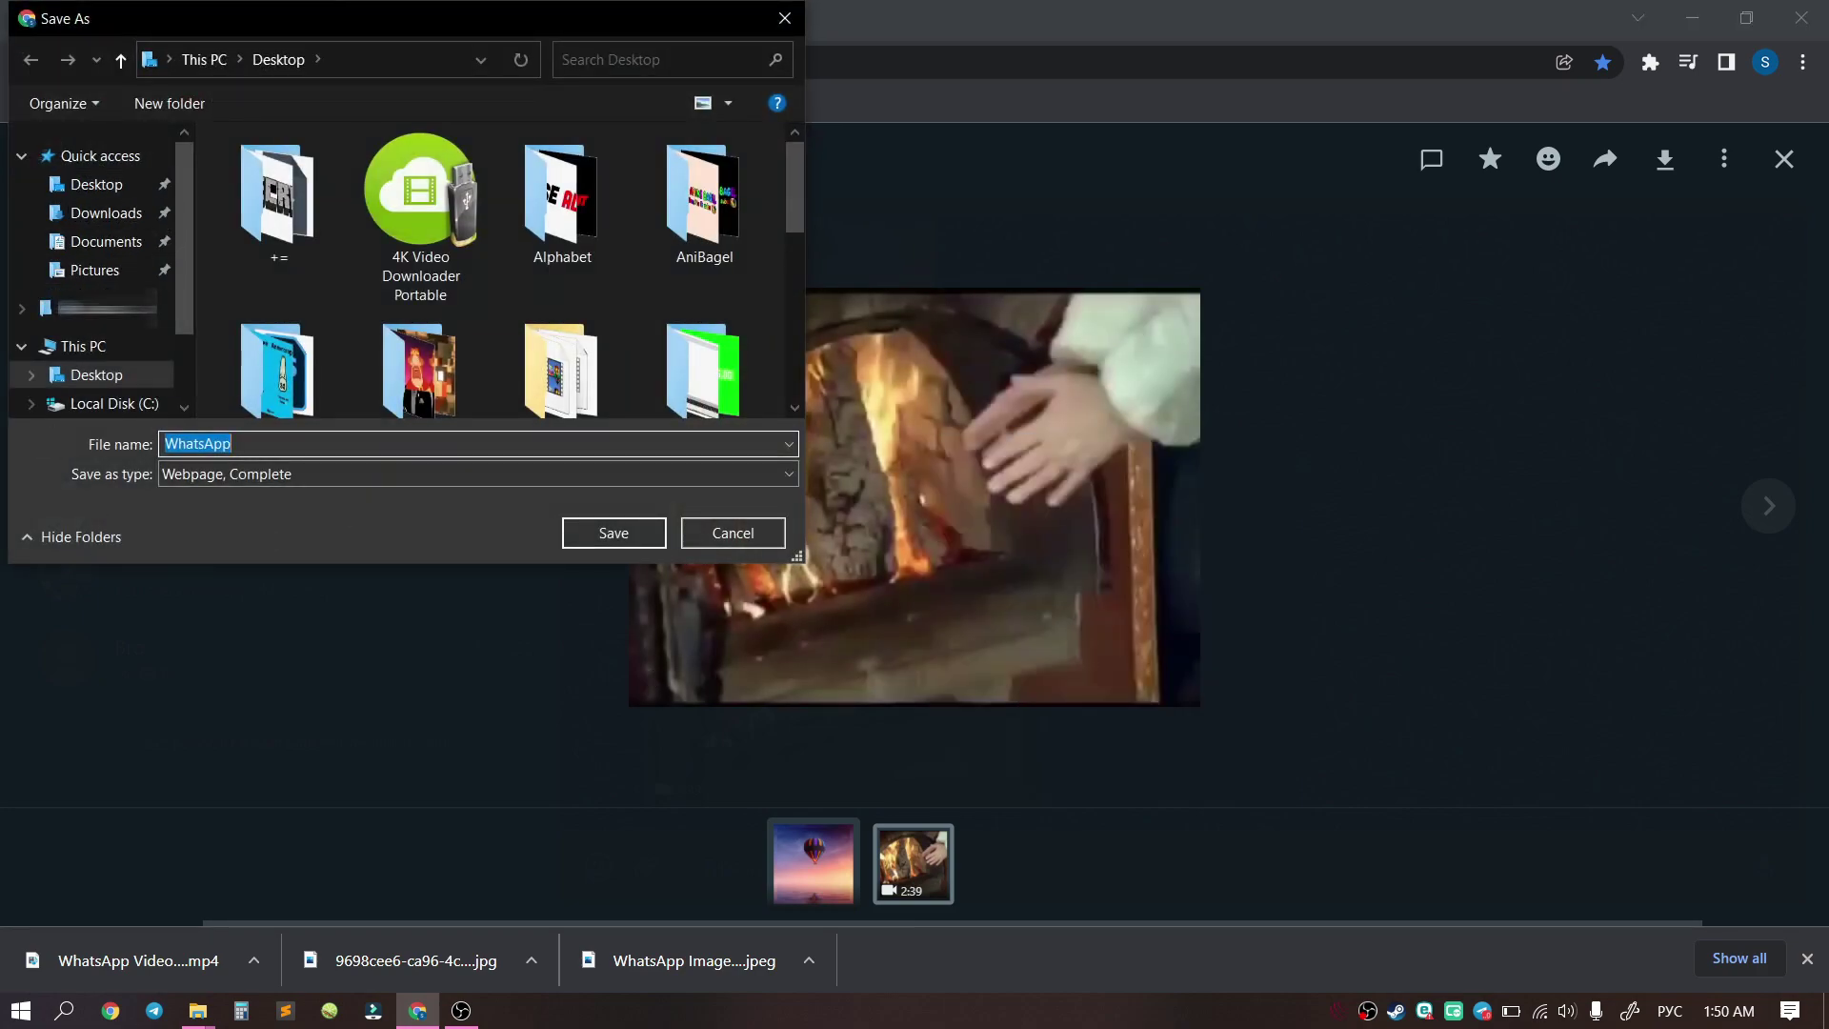
click(472, 474)
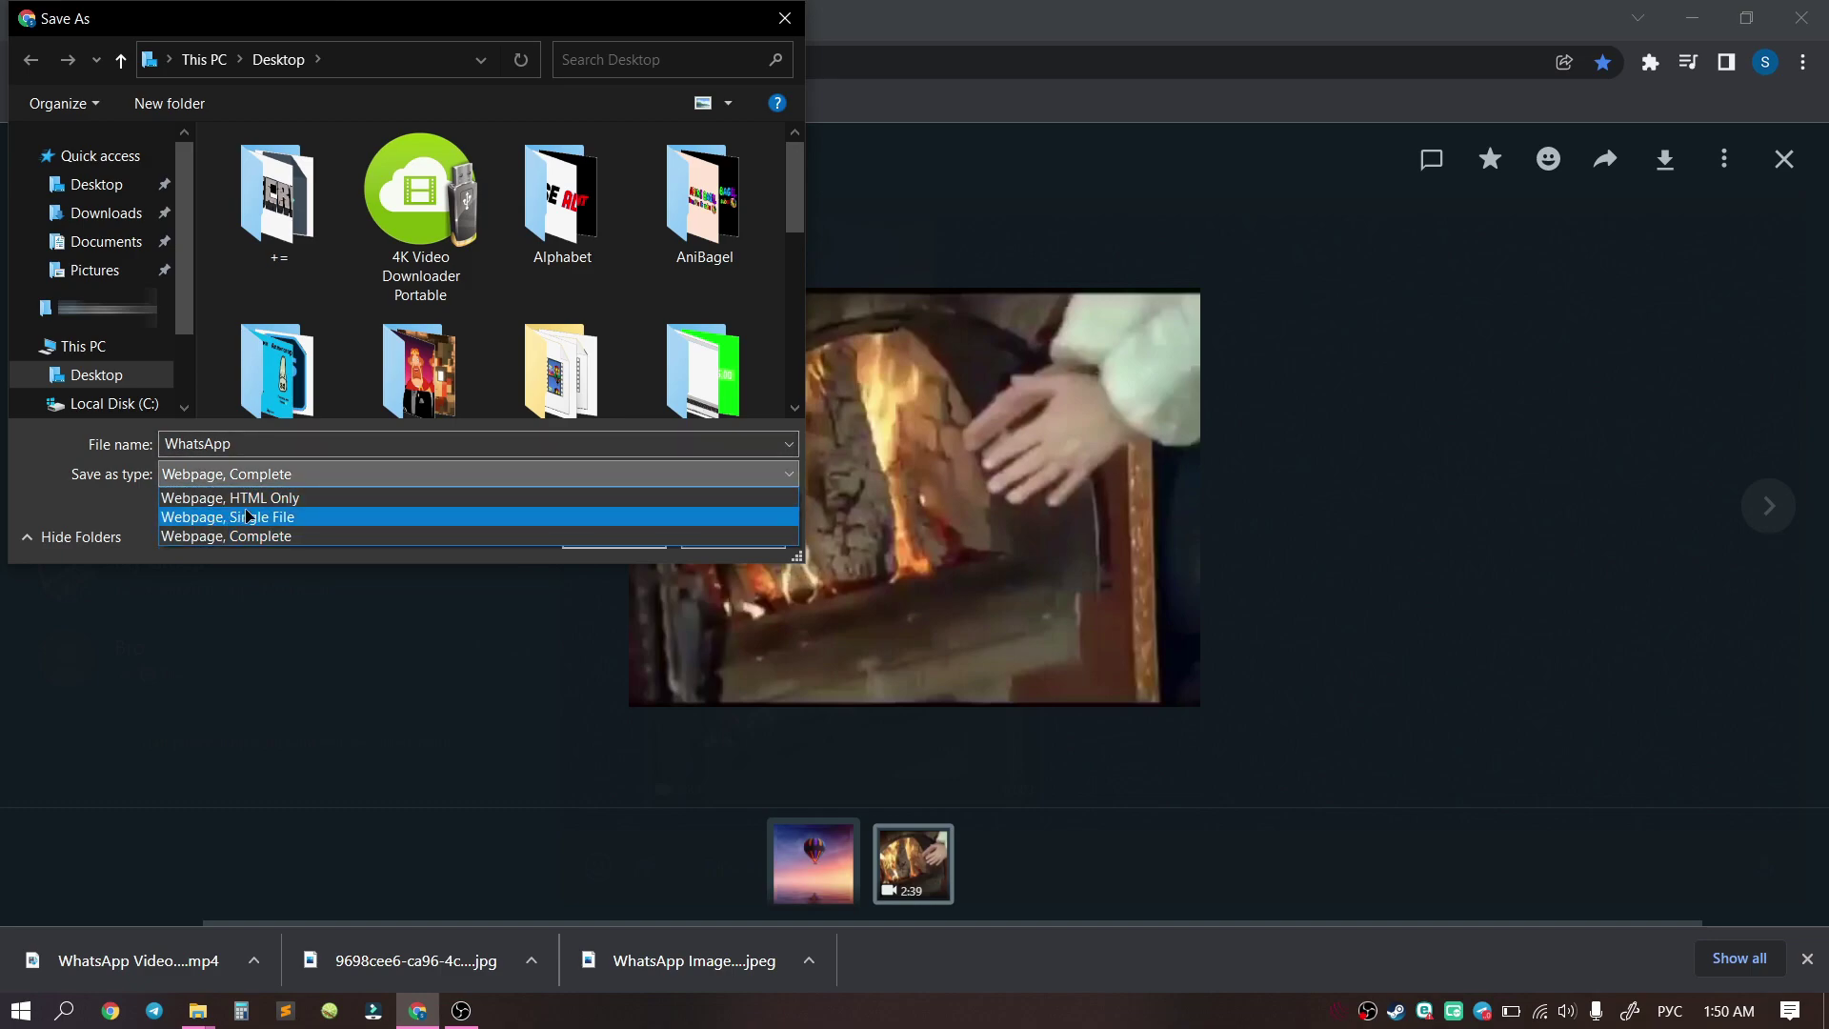
click(99, 498)
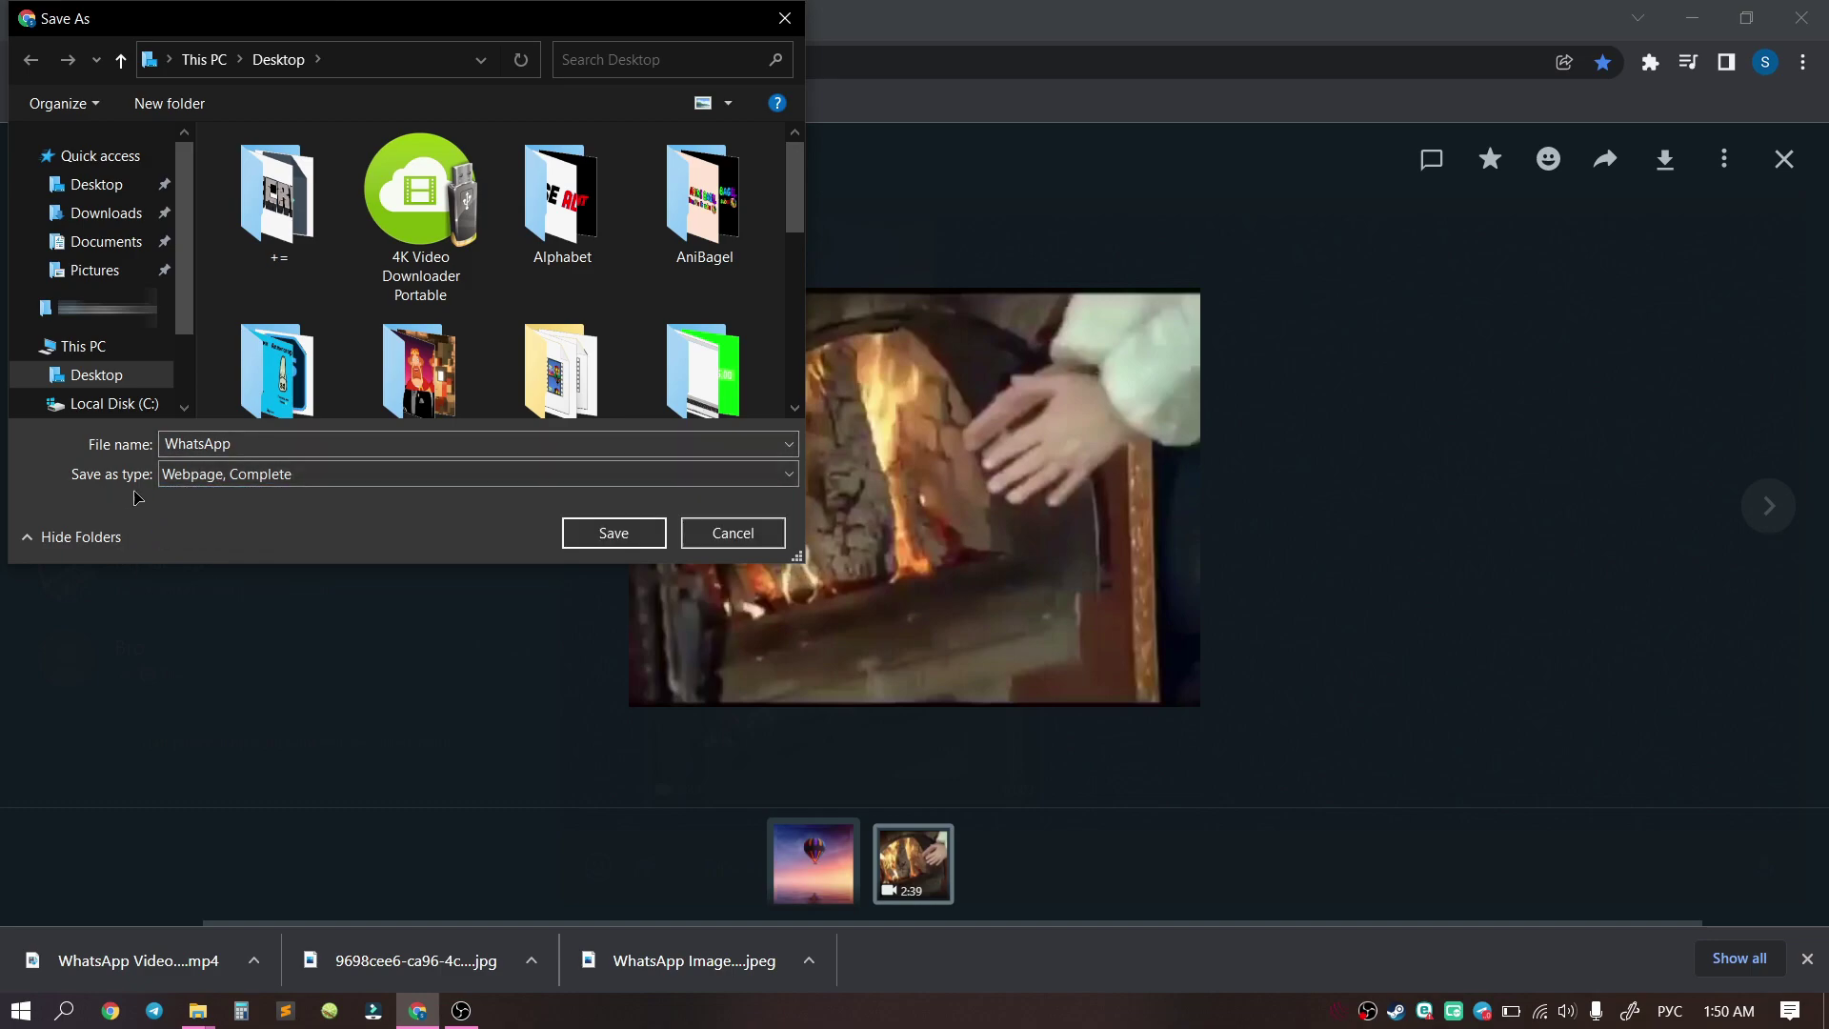
click(732, 532)
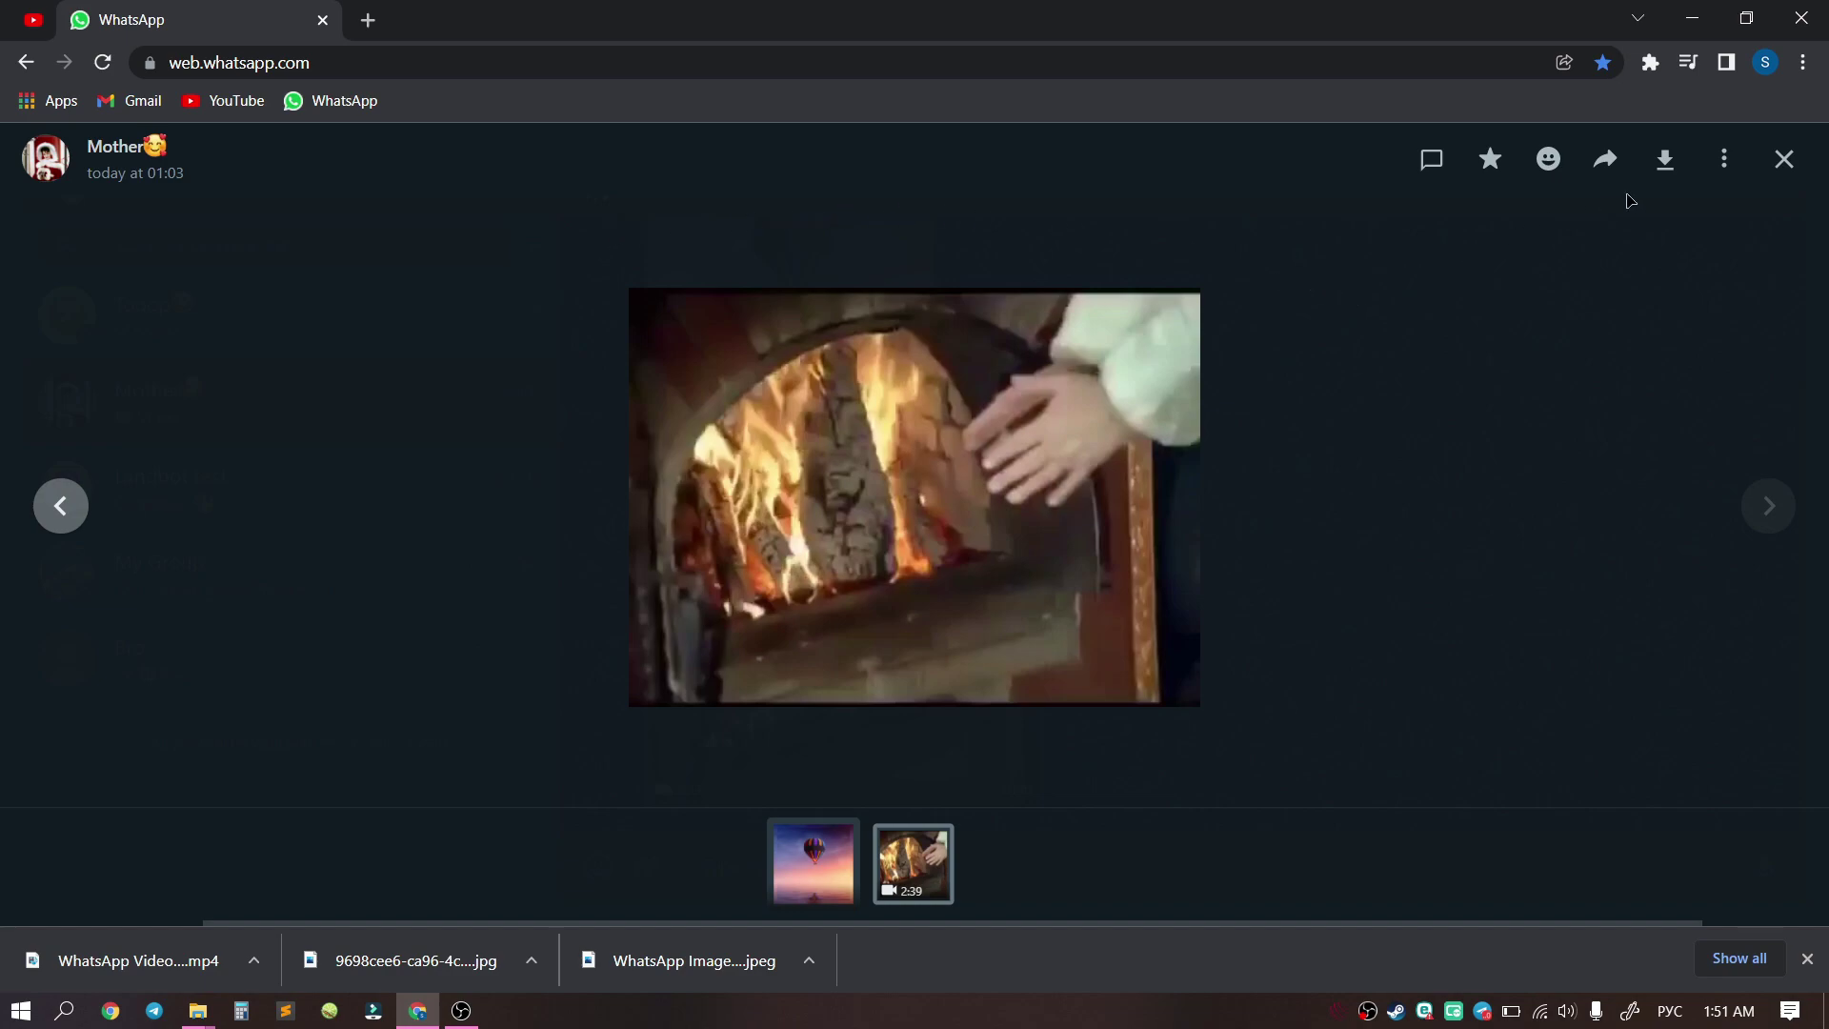
Go to the Downloads section of Chrome's advanced settings.
click(1807, 63)
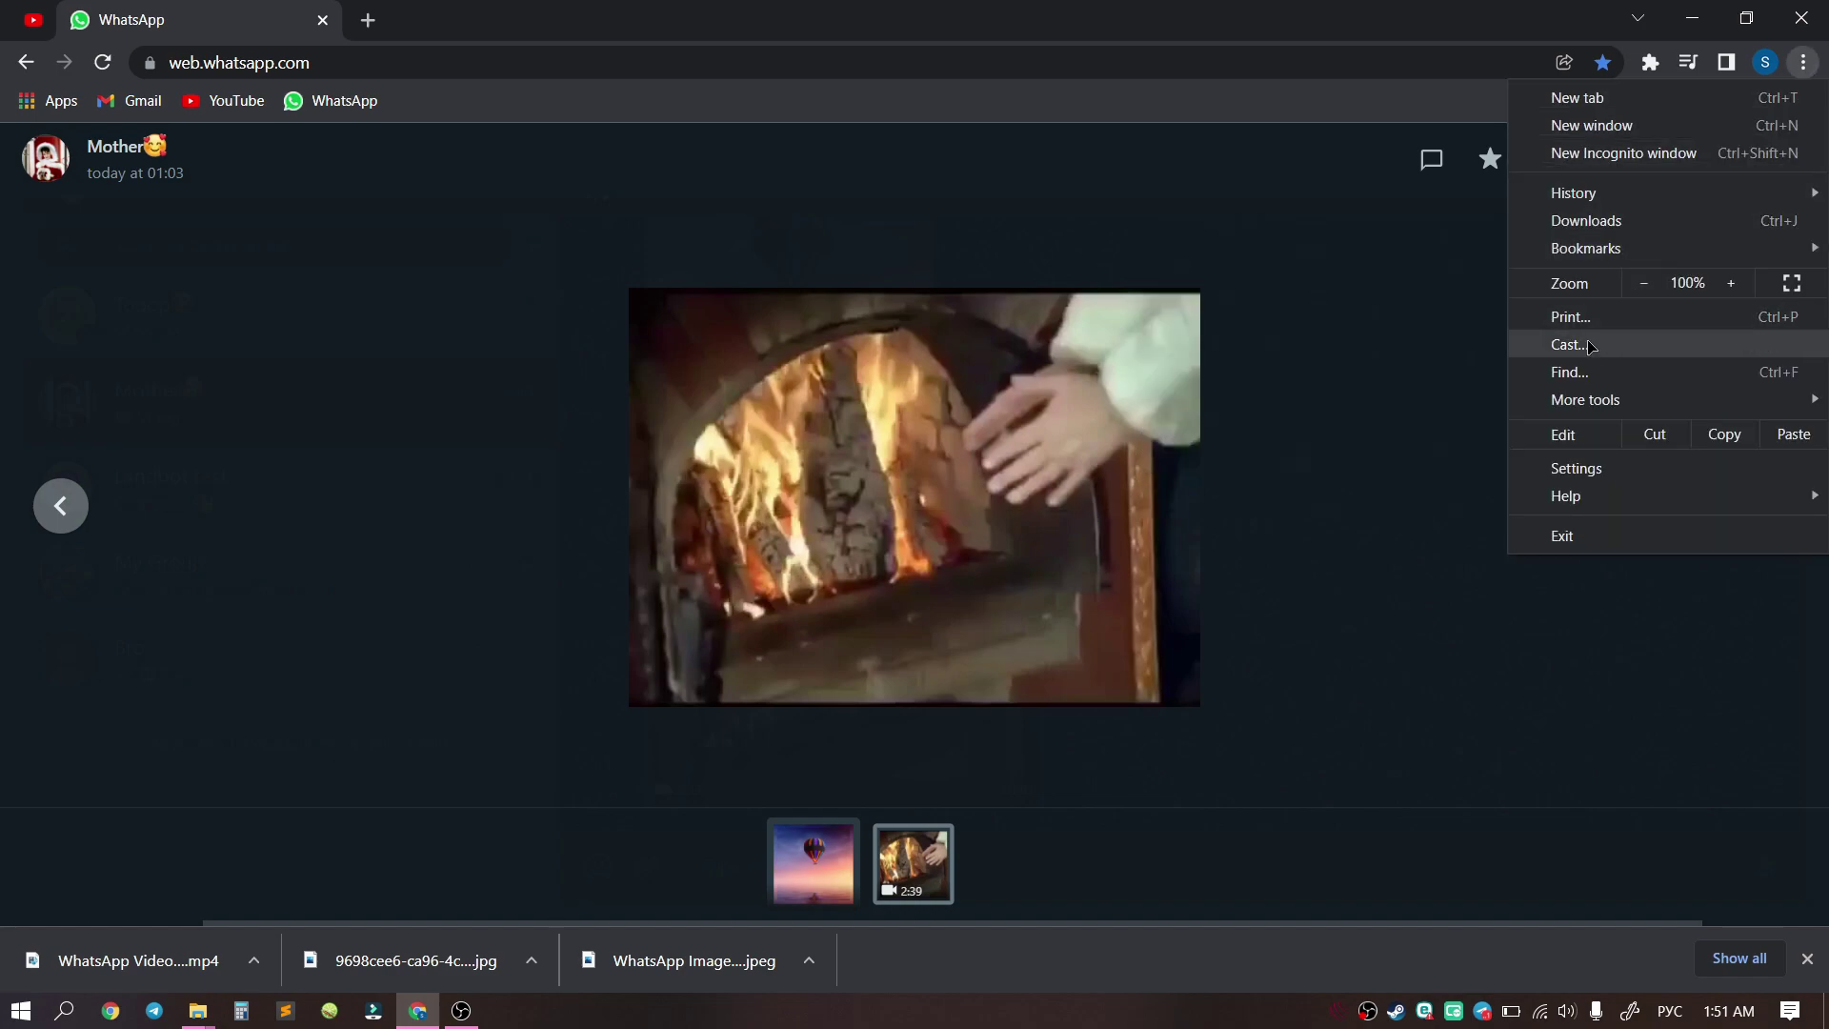
click(1577, 468)
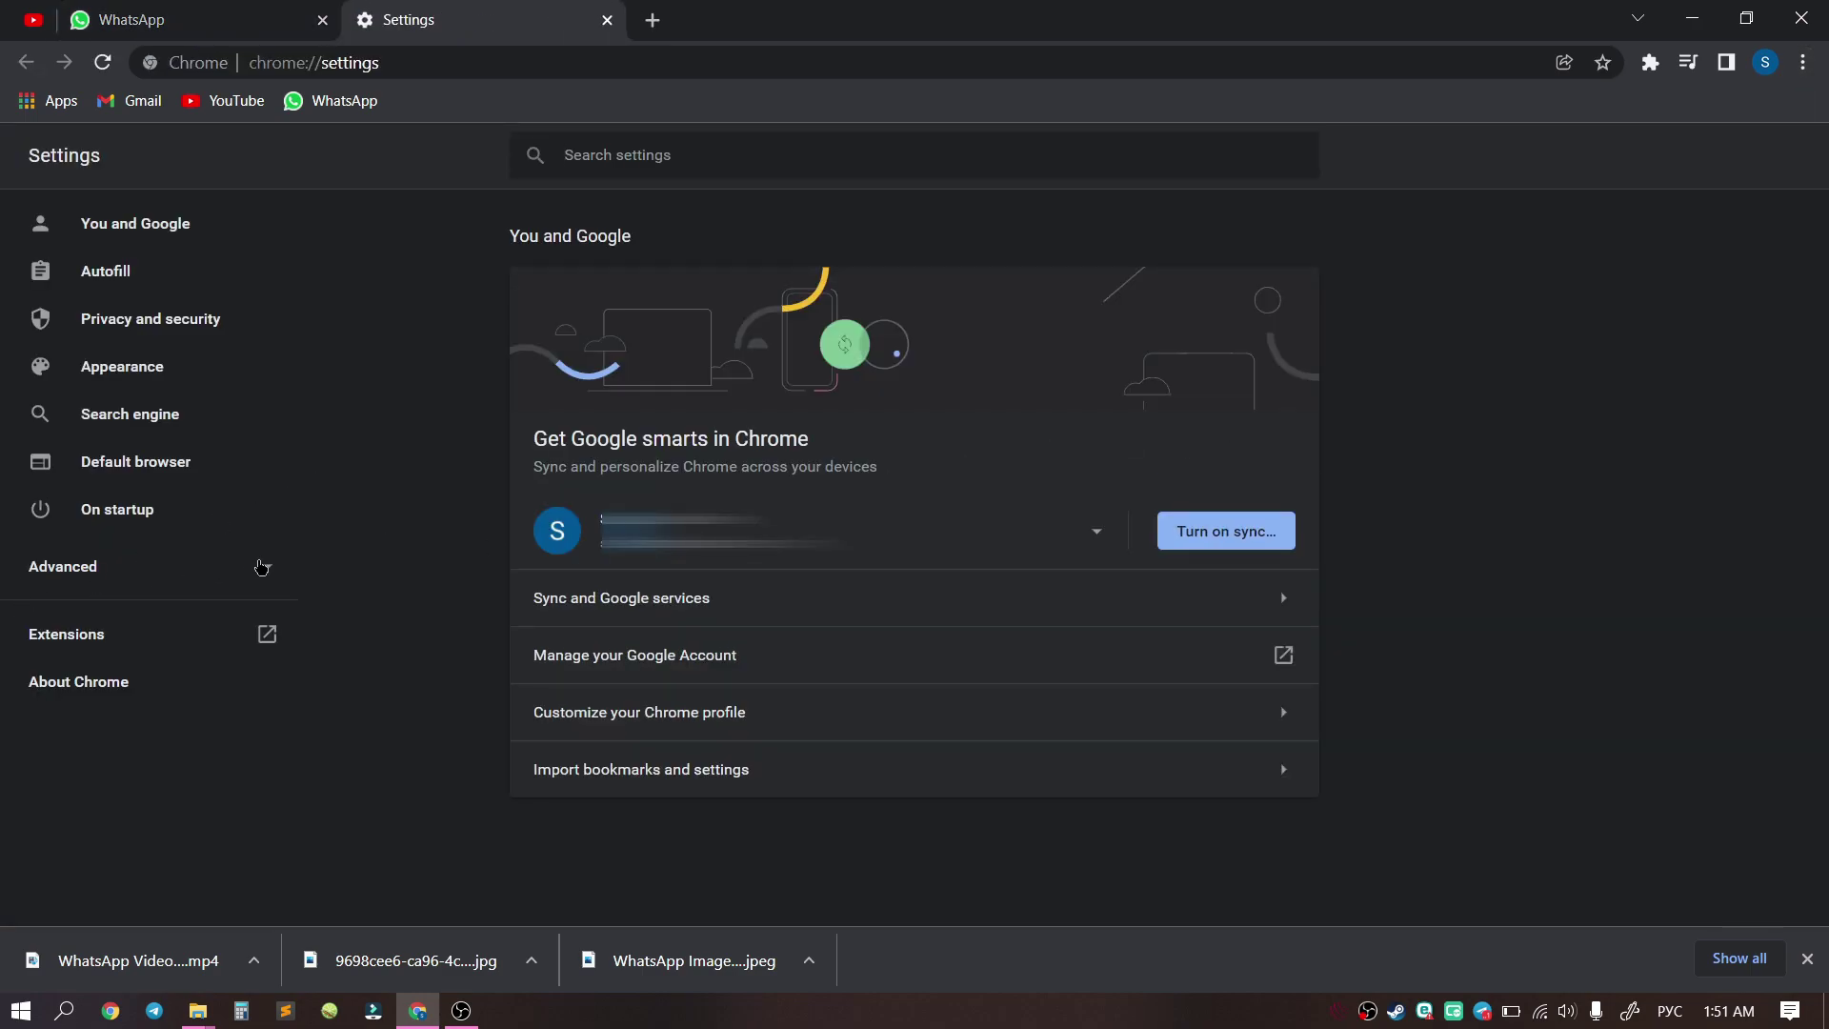
click(261, 567)
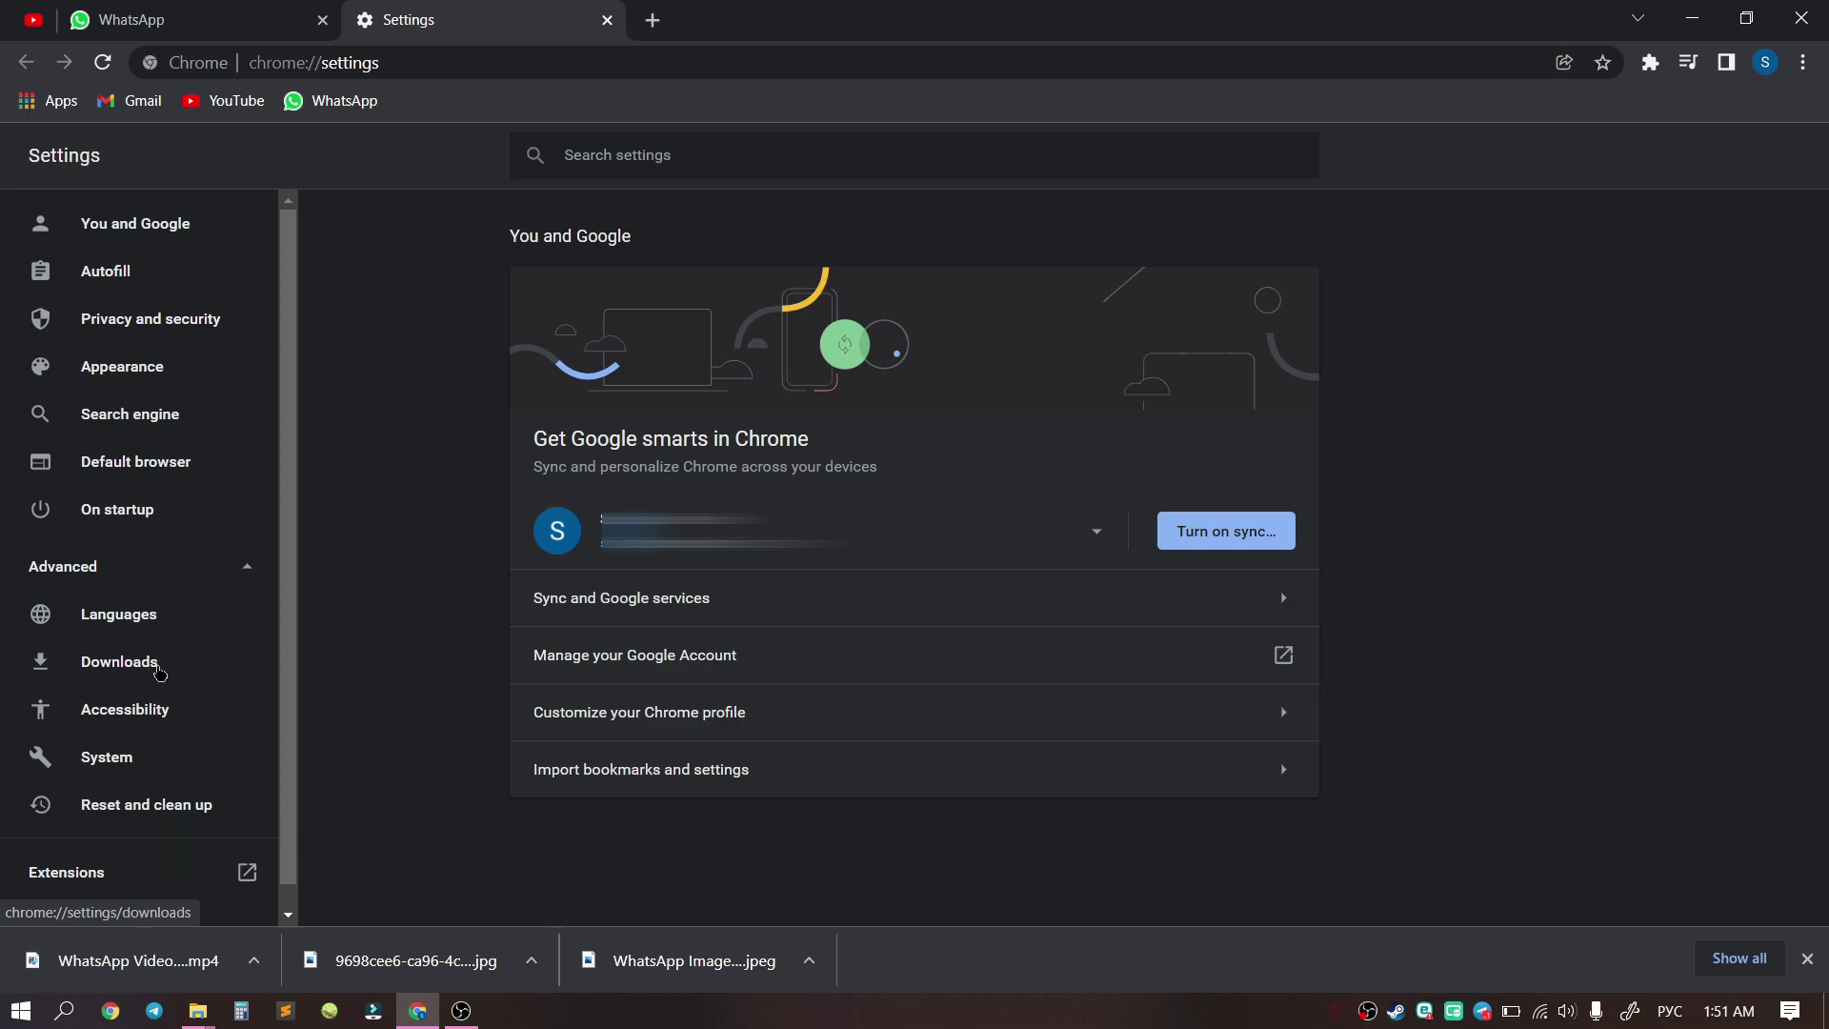
click(161, 672)
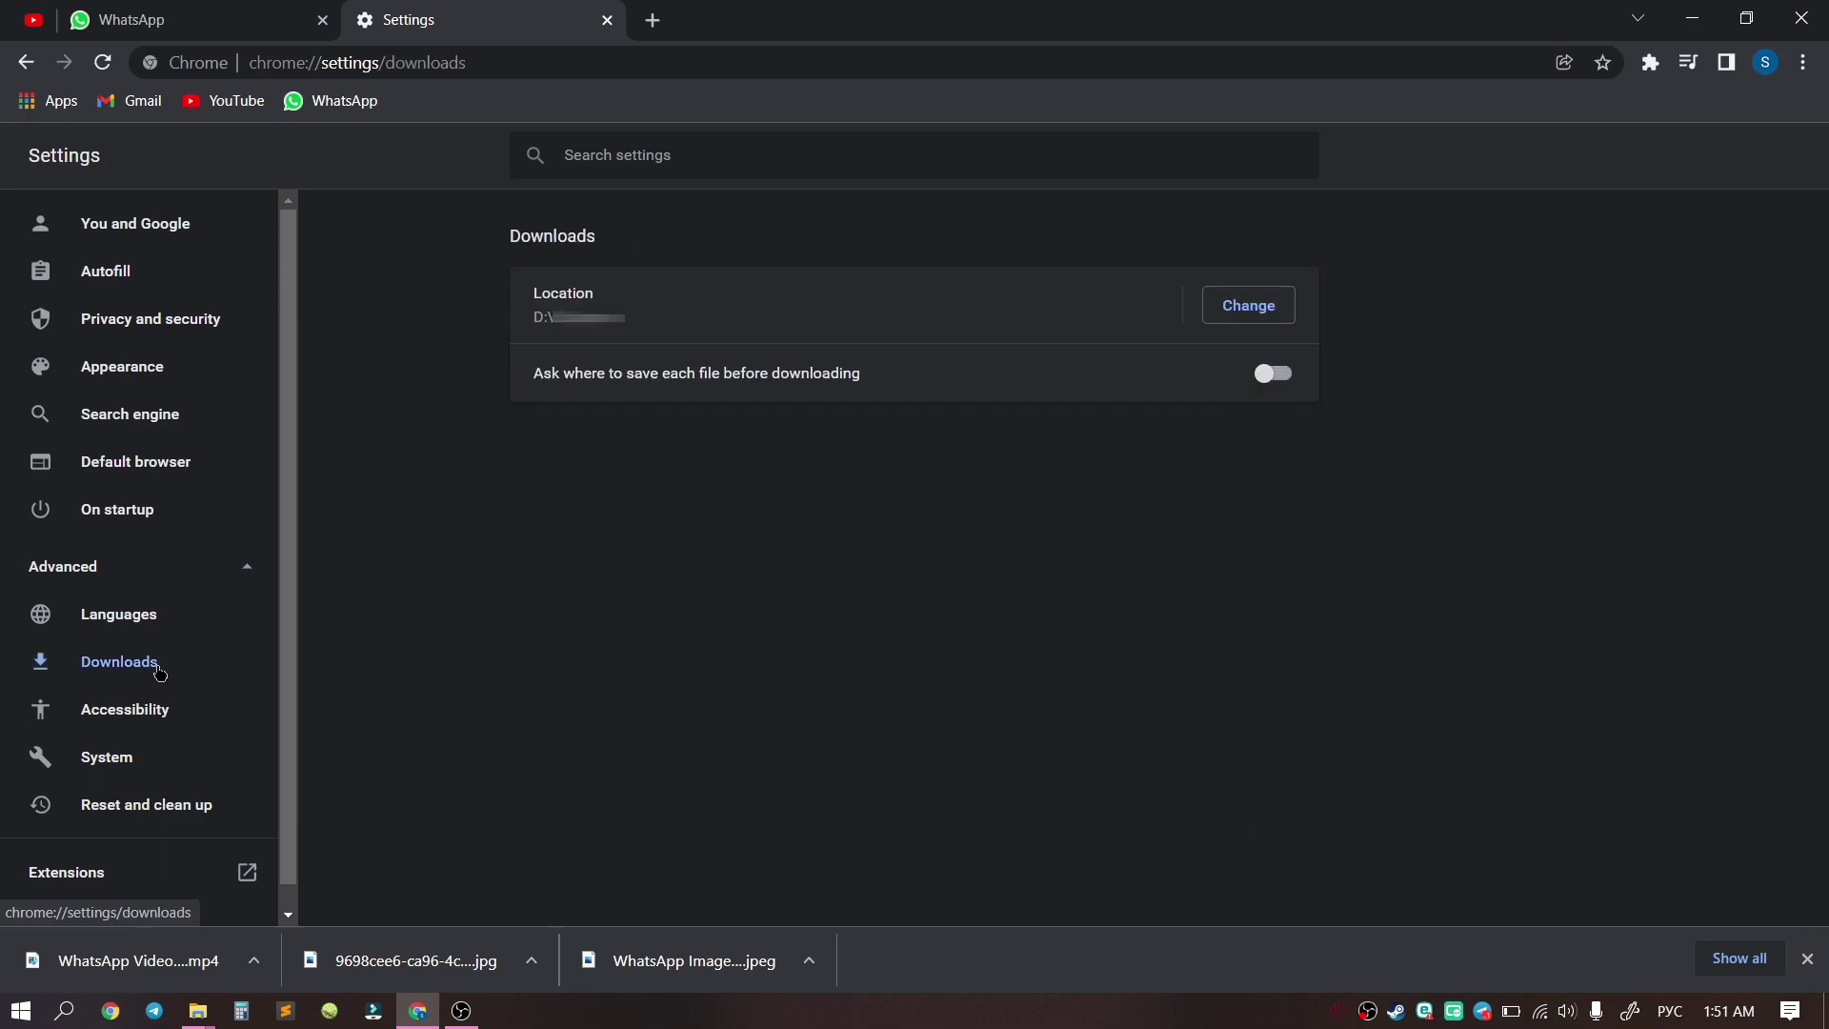
Set the download location to Desktop and download the fireplace video again.
click(1268, 313)
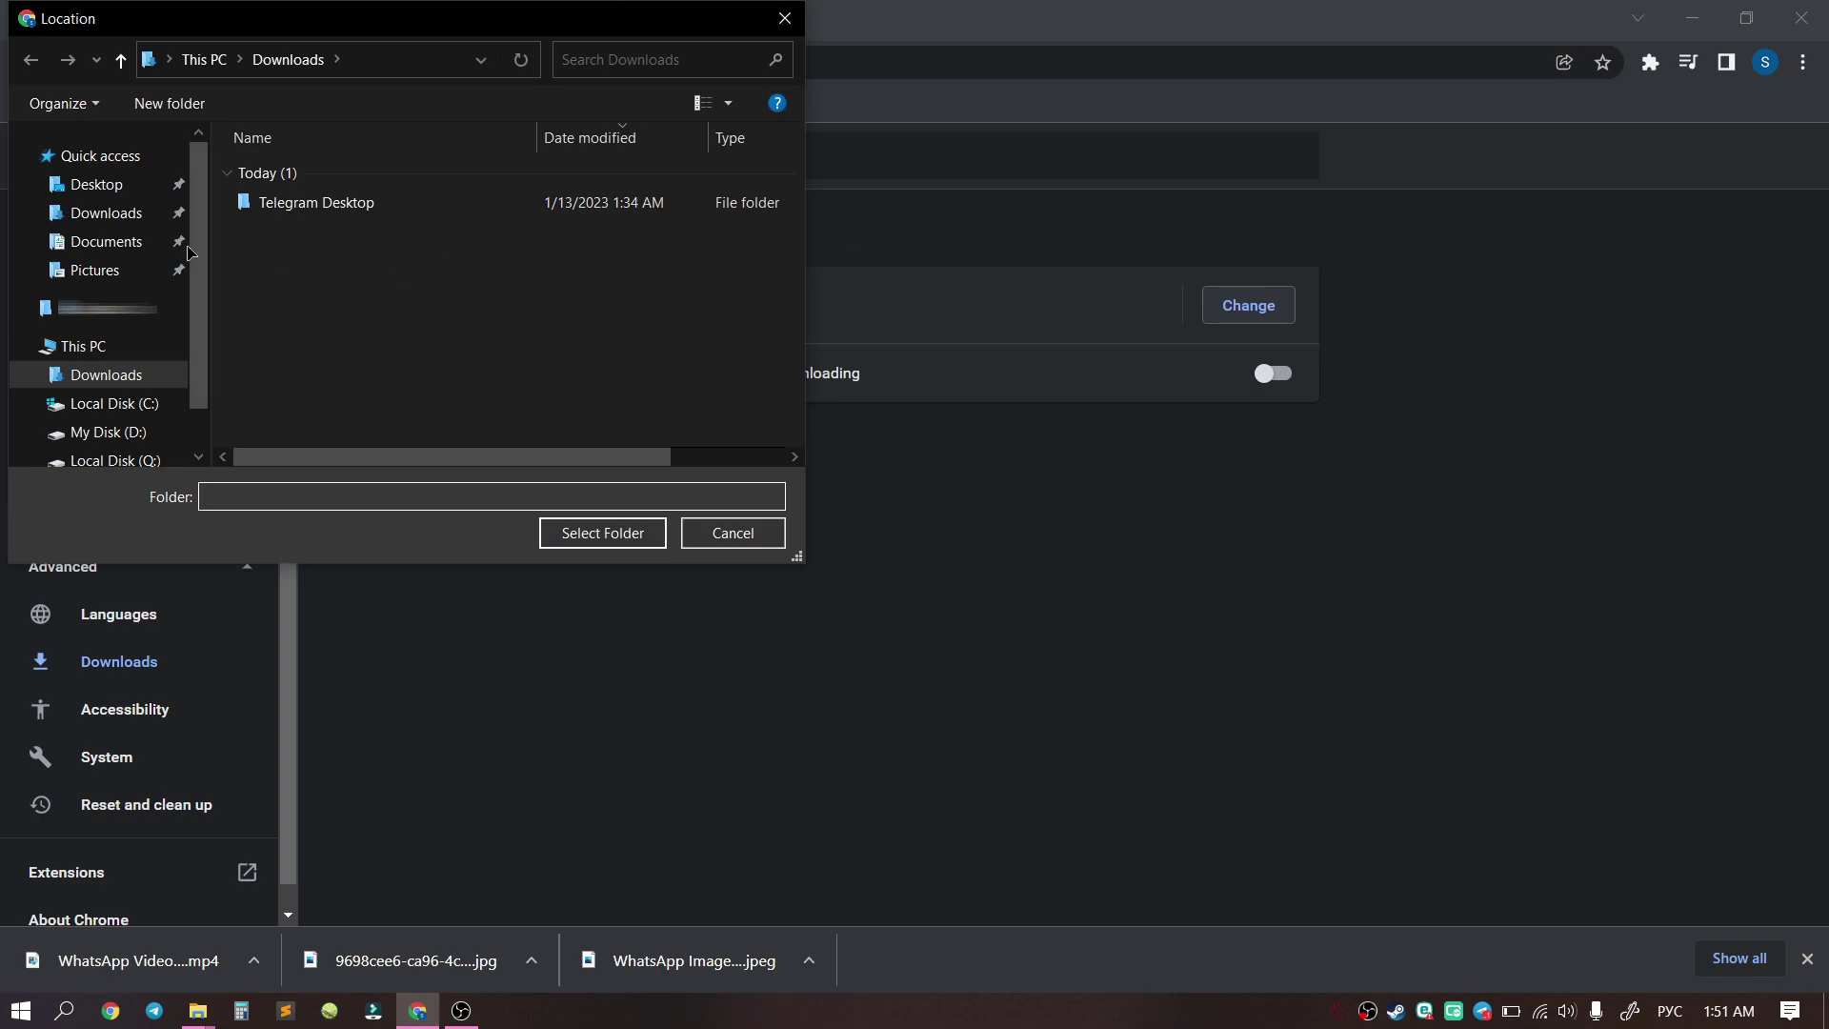
mouse_move(96, 184)
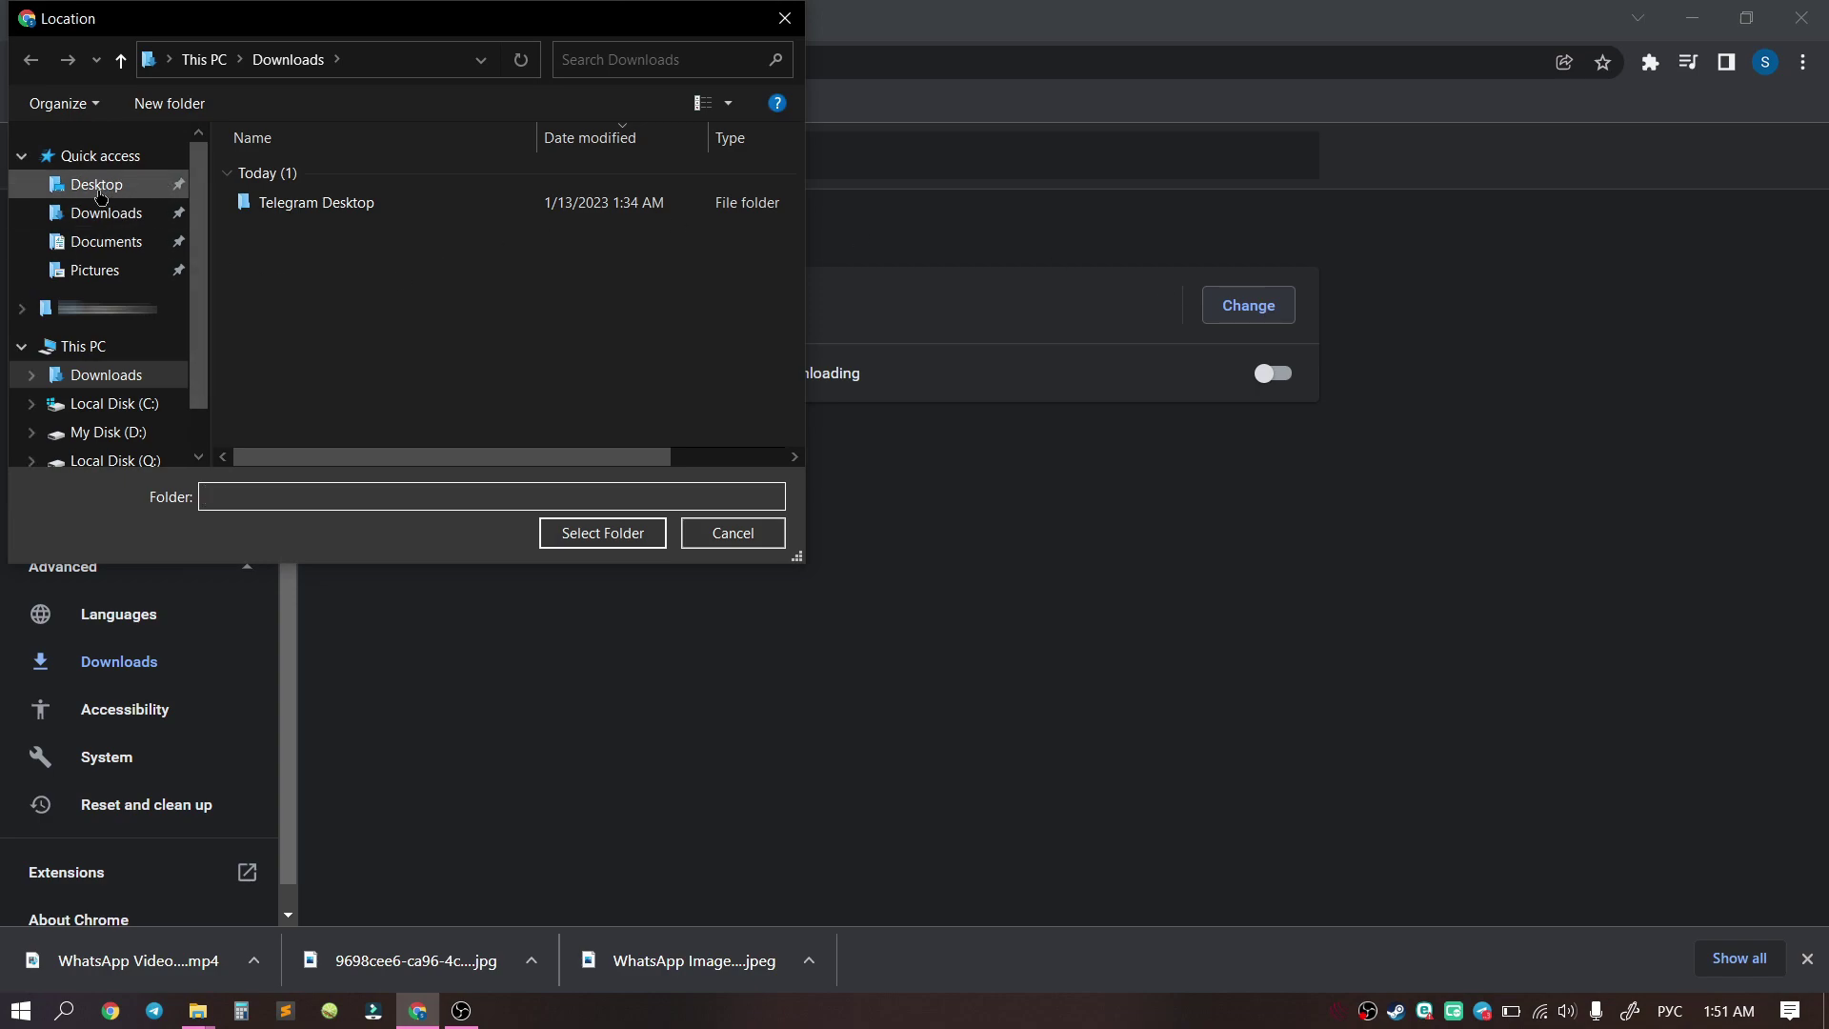
click(97, 184)
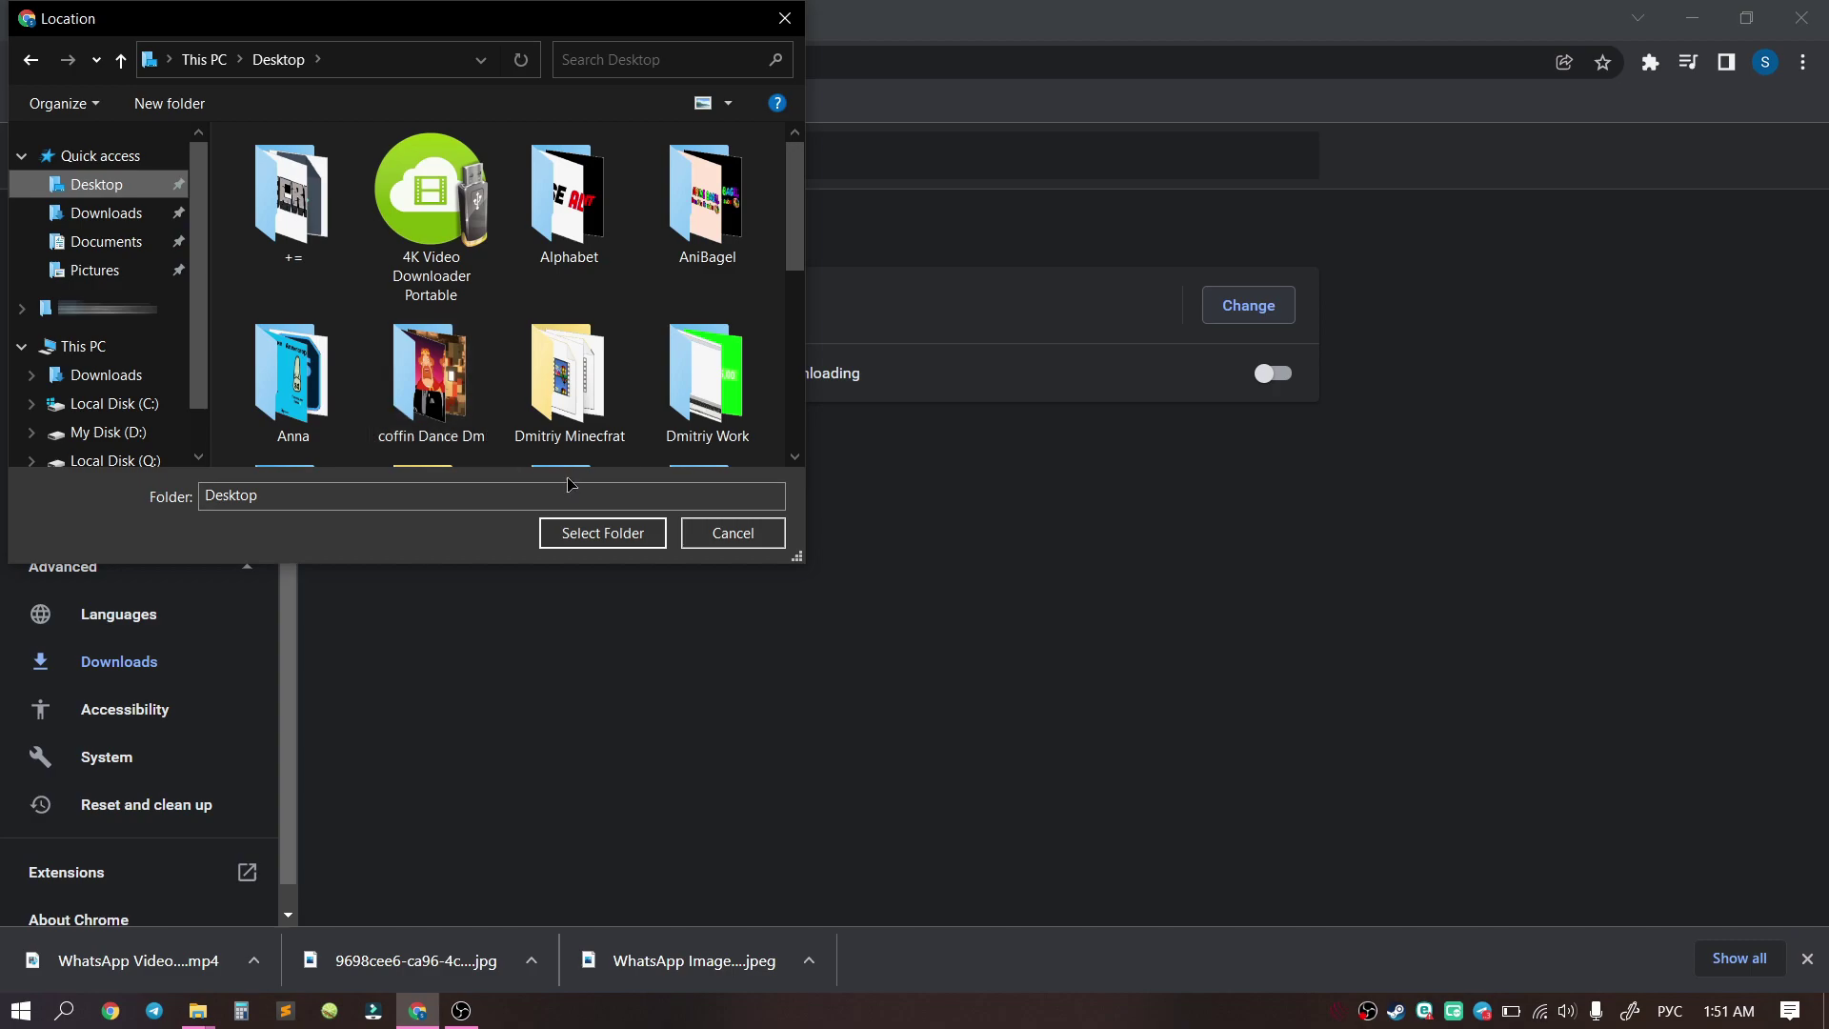
click(602, 532)
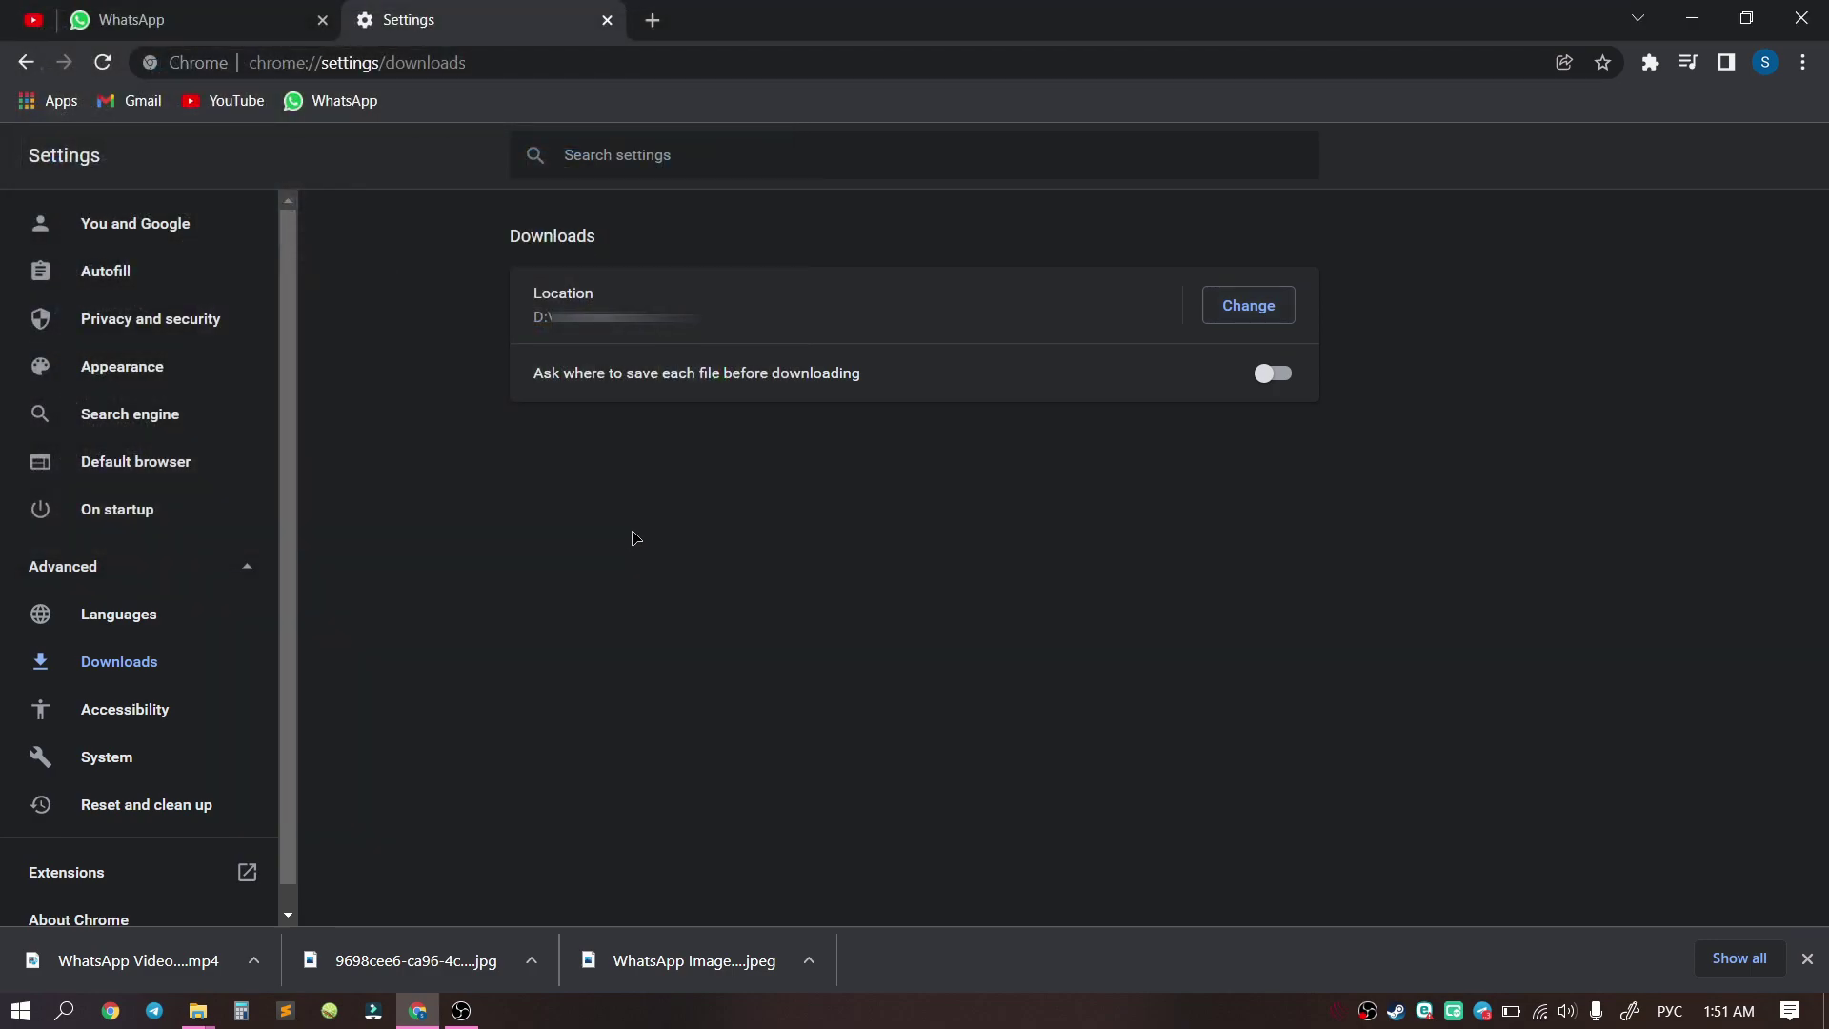
click(201, 20)
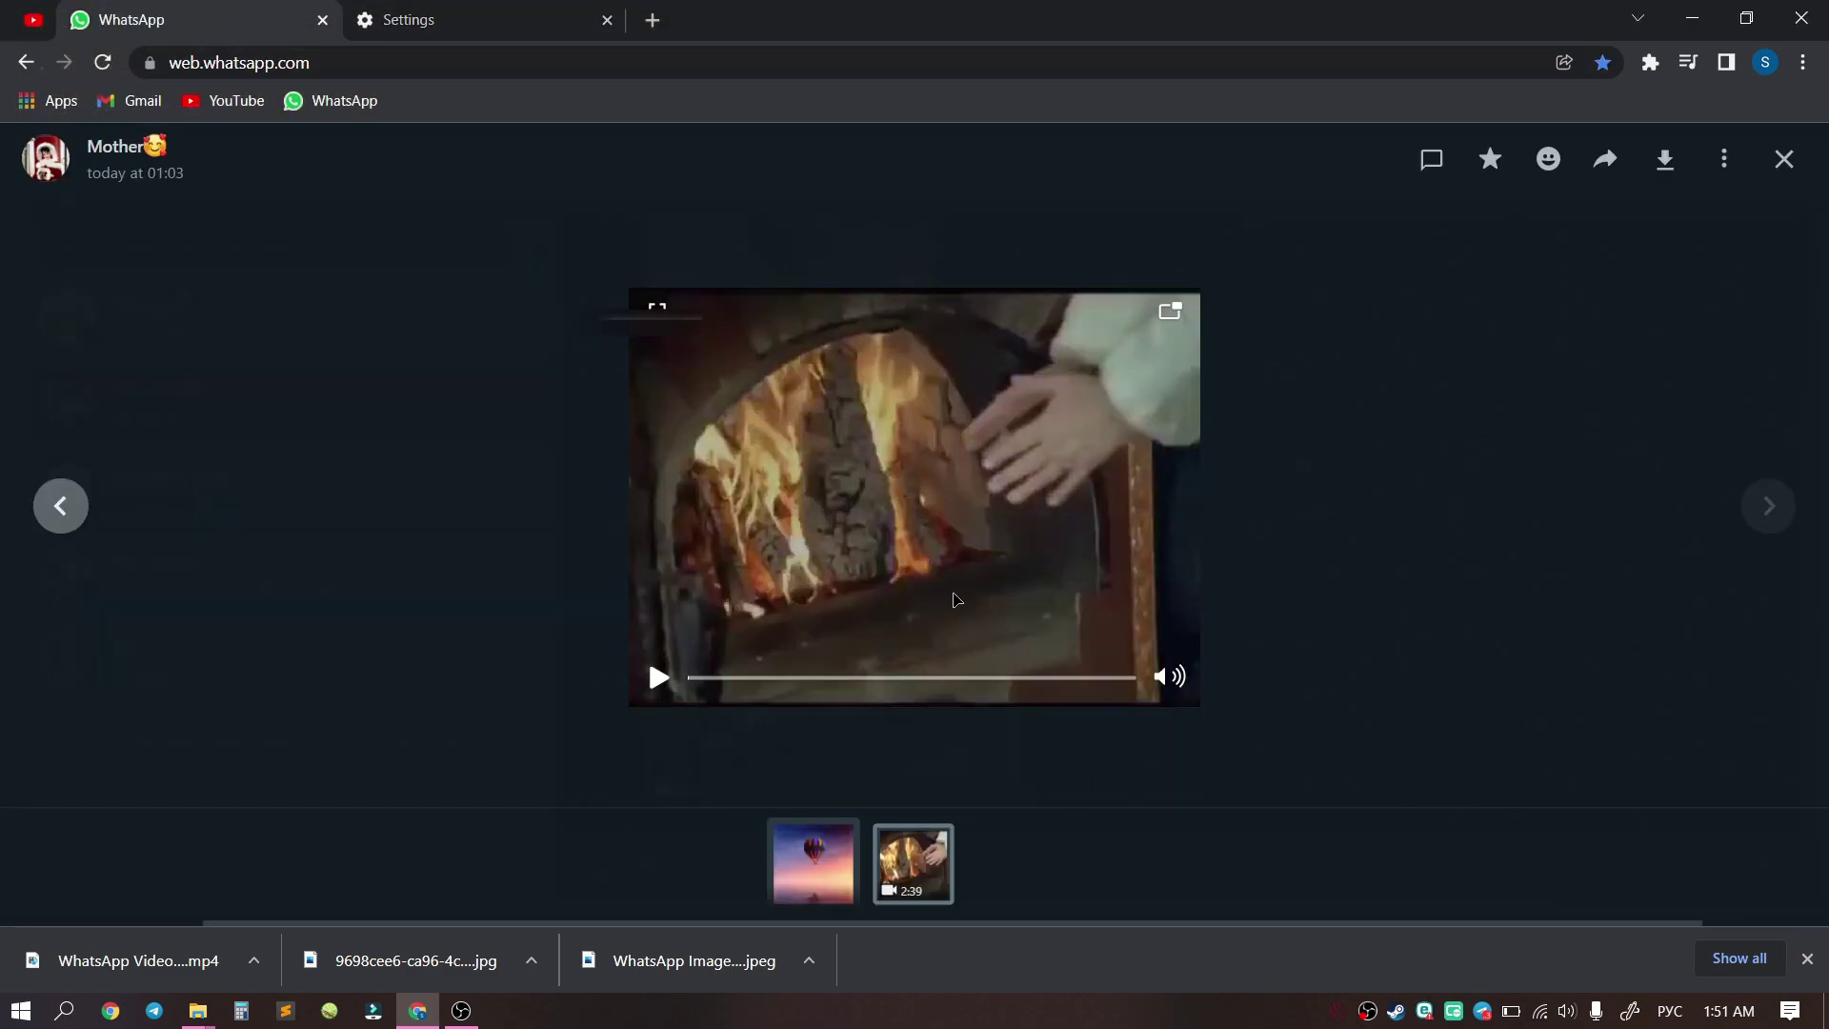
click(1665, 158)
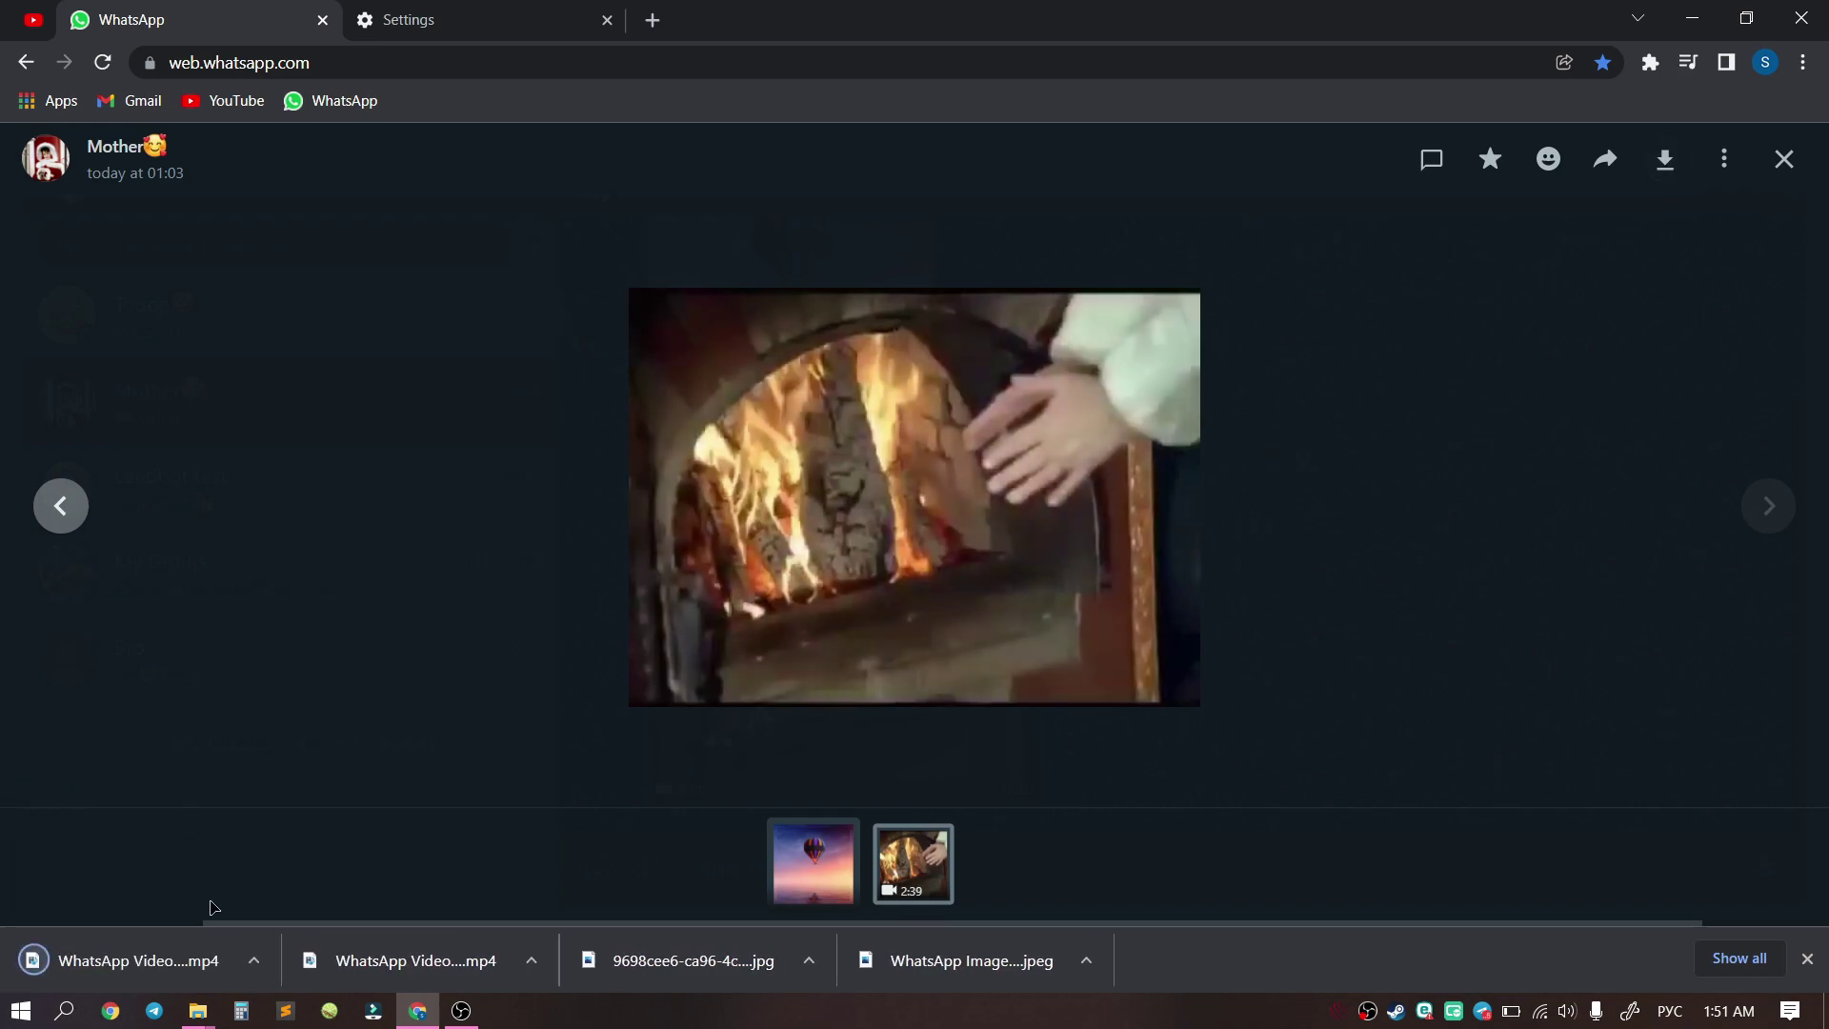
Minimize Chrome, refresh the desktop, and drag the WhatsApp Video icon to the centre.
click(1693, 17)
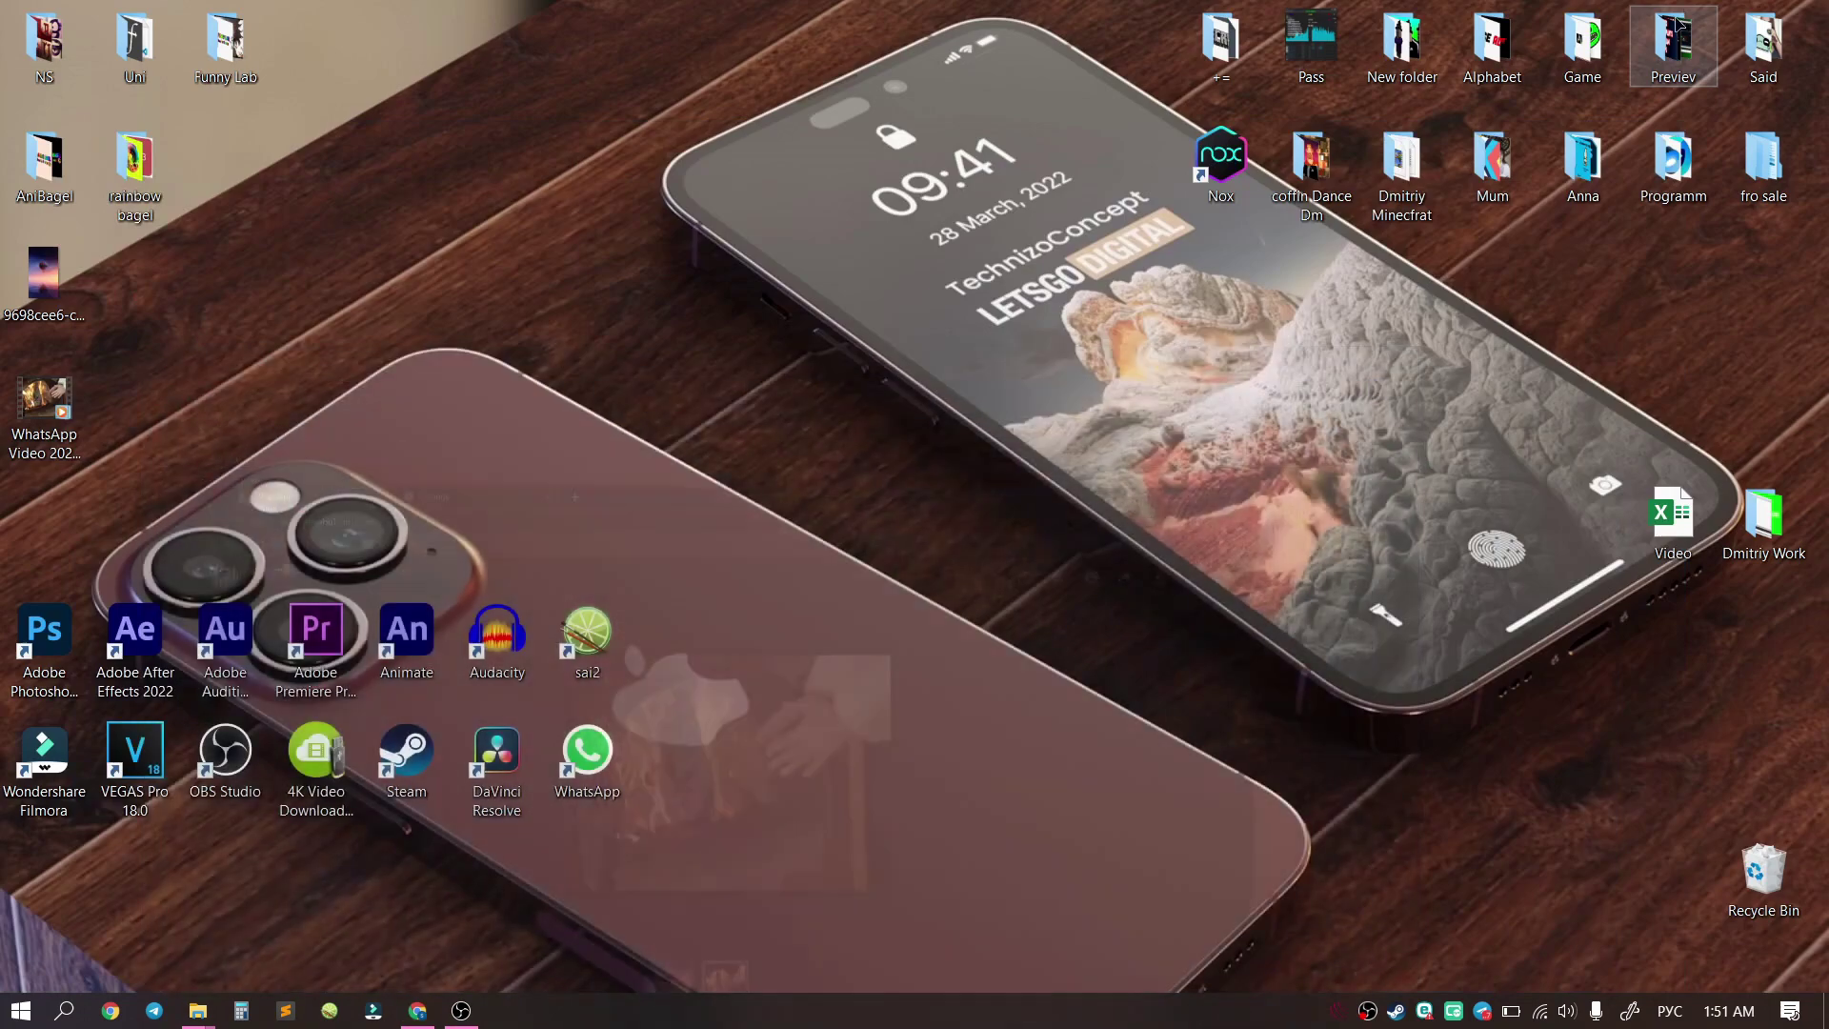
right_click(372, 286)
click(430, 365)
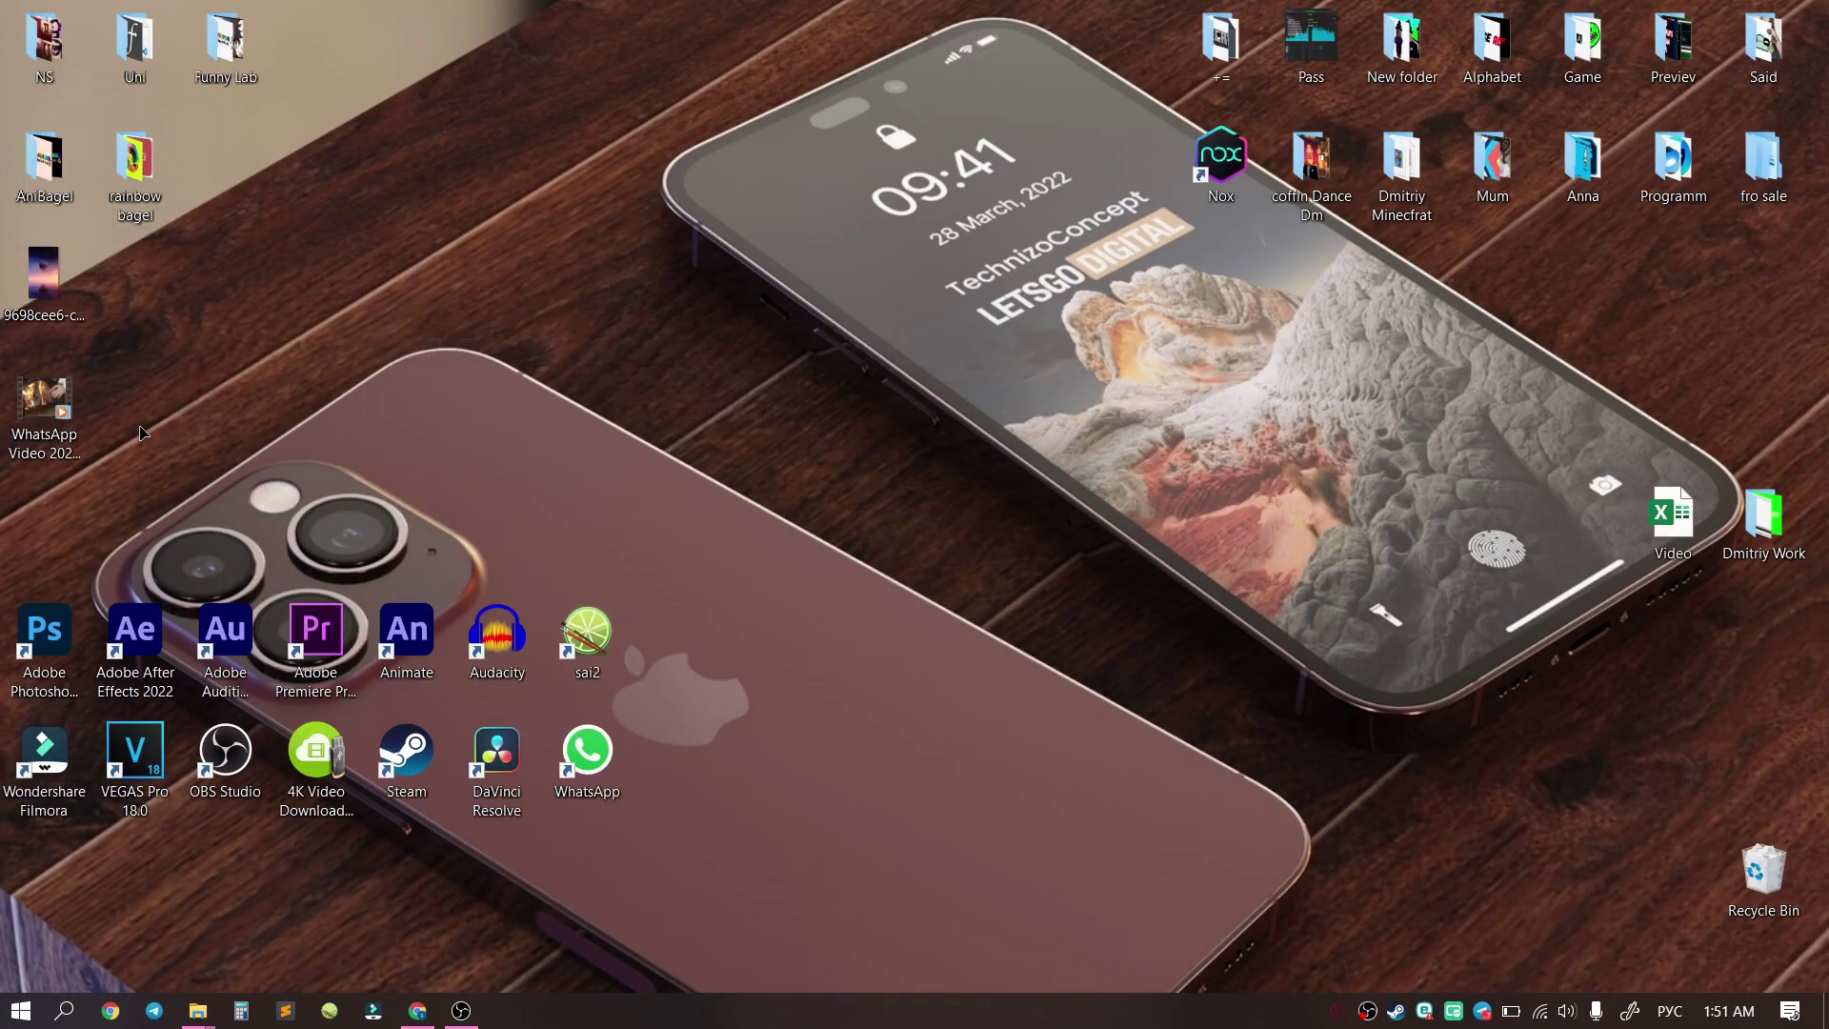
drag(43, 459, 678, 308)
drag(829, 181, 547, 444)
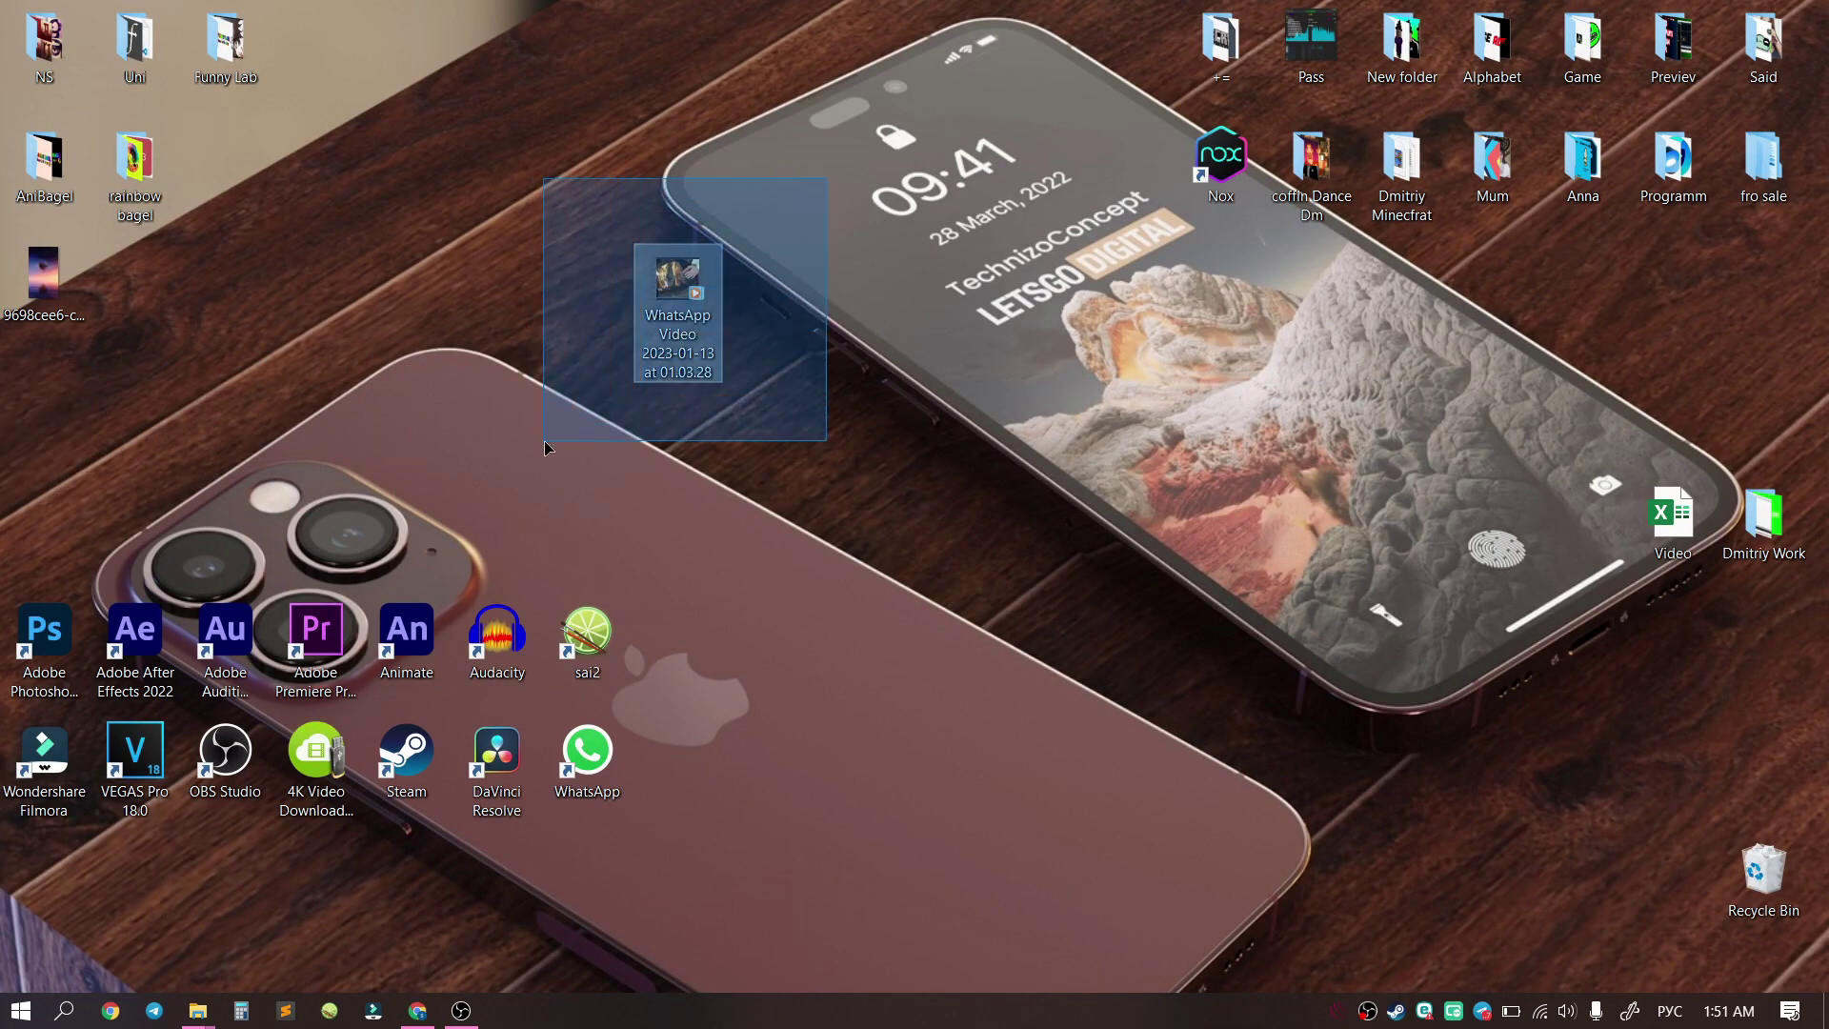
click(862, 454)
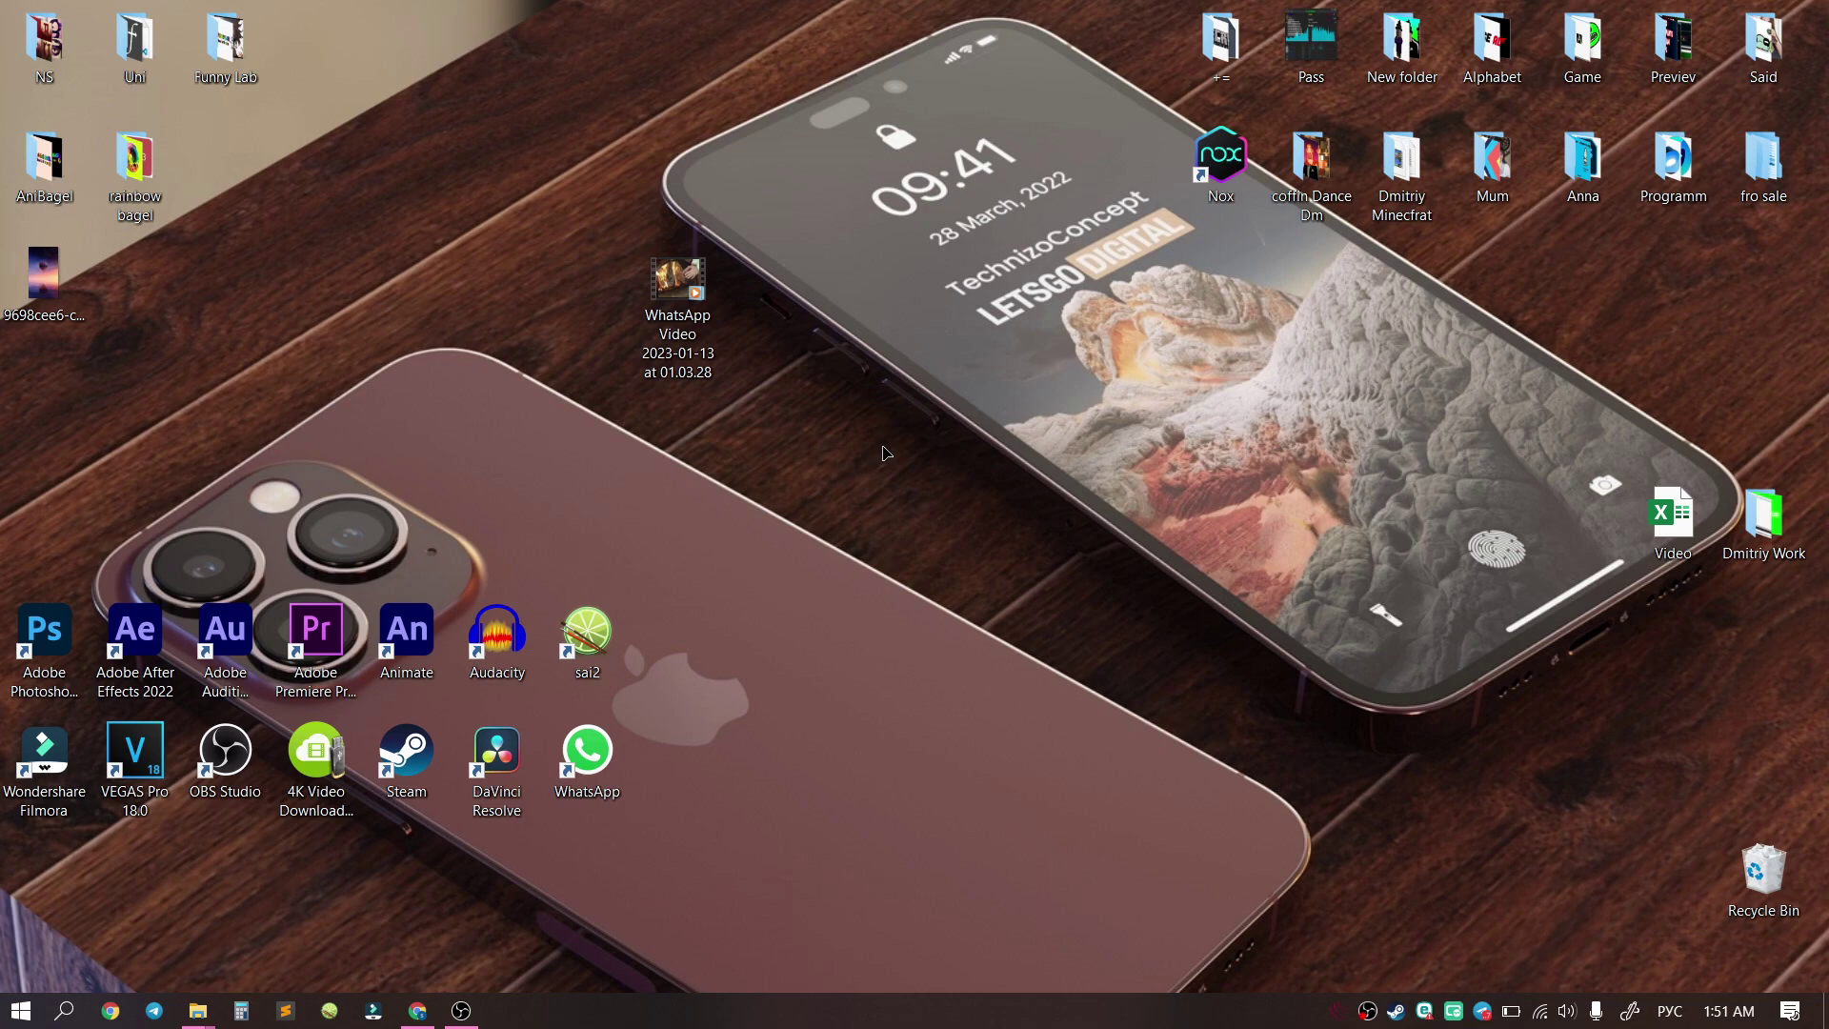